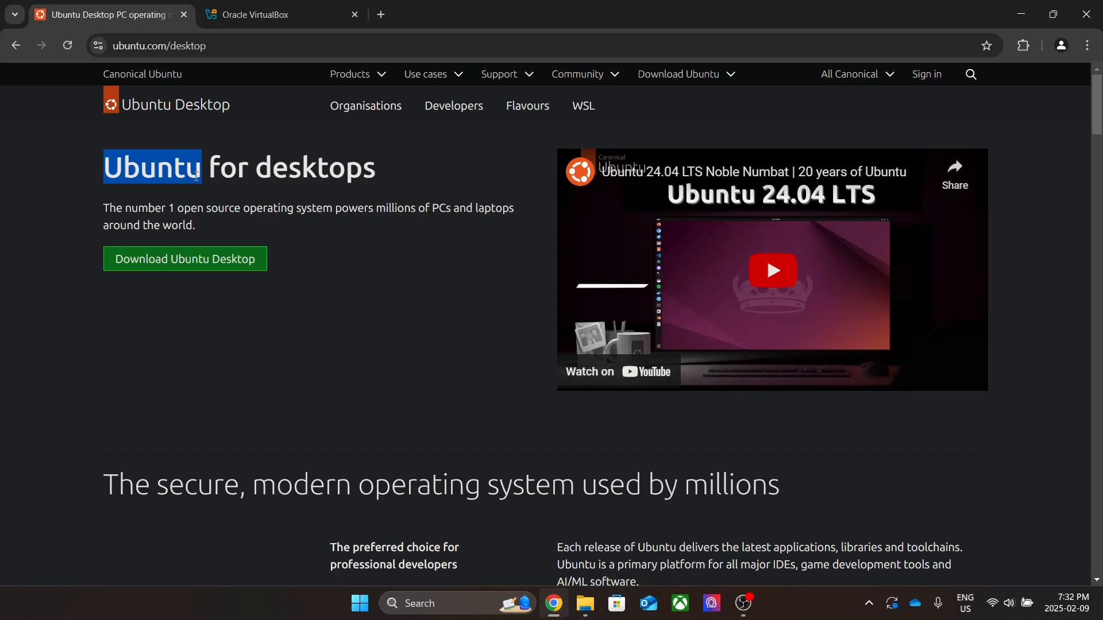
- Download the Ubuntu Desktop 24.04.1 LTS image from the Ubuntu website
left_click(58, 205)
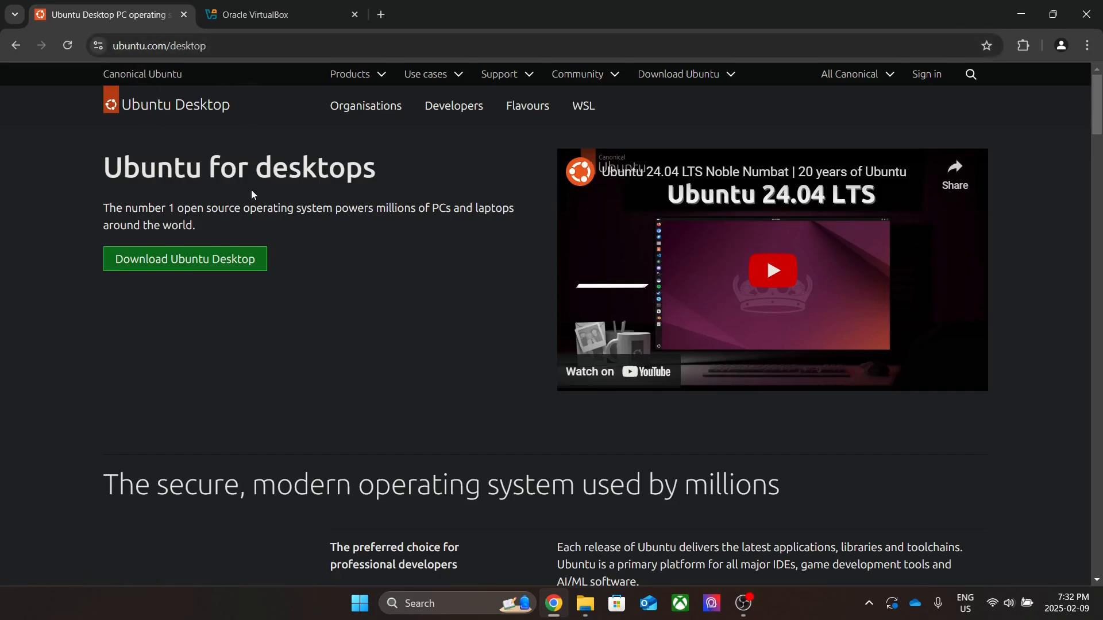
left_click(229, 261)
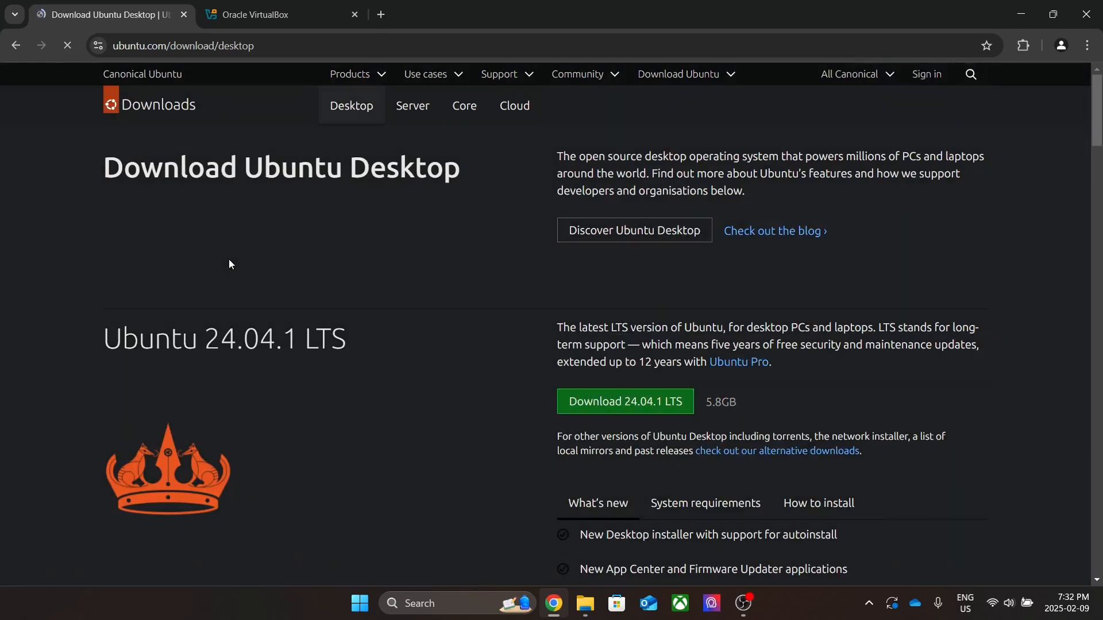
scroll(419, 294, "down", 2)
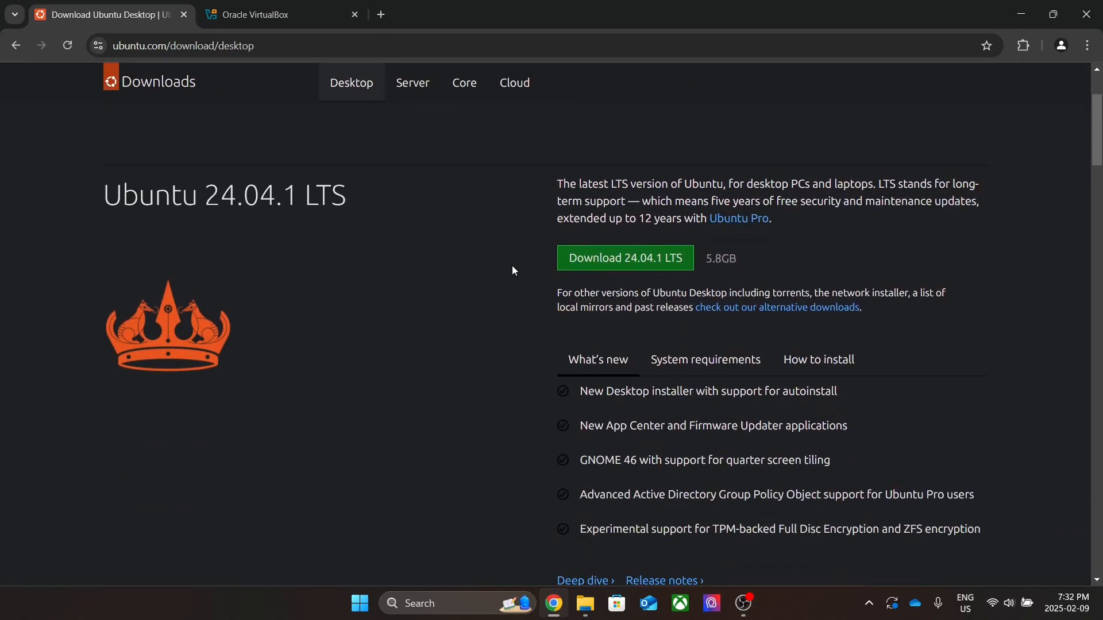
left_click(621, 260)
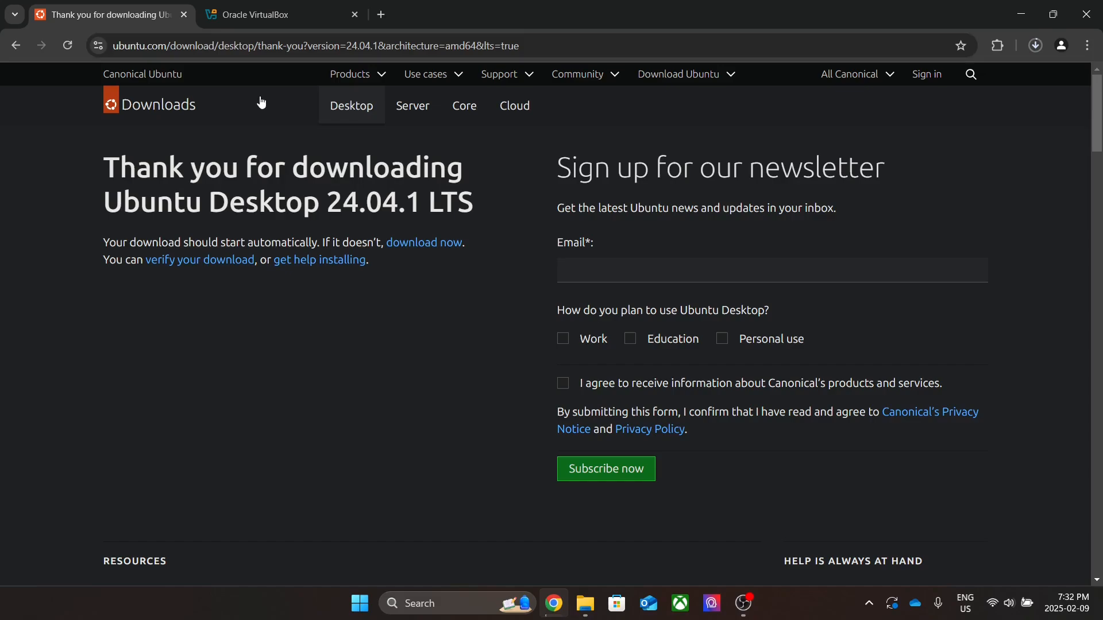
- Download the VirtualBox 7.1.6 platform package for Windows hosts from virtualbox.org and check the browser's downloads
left_click(272, 22)
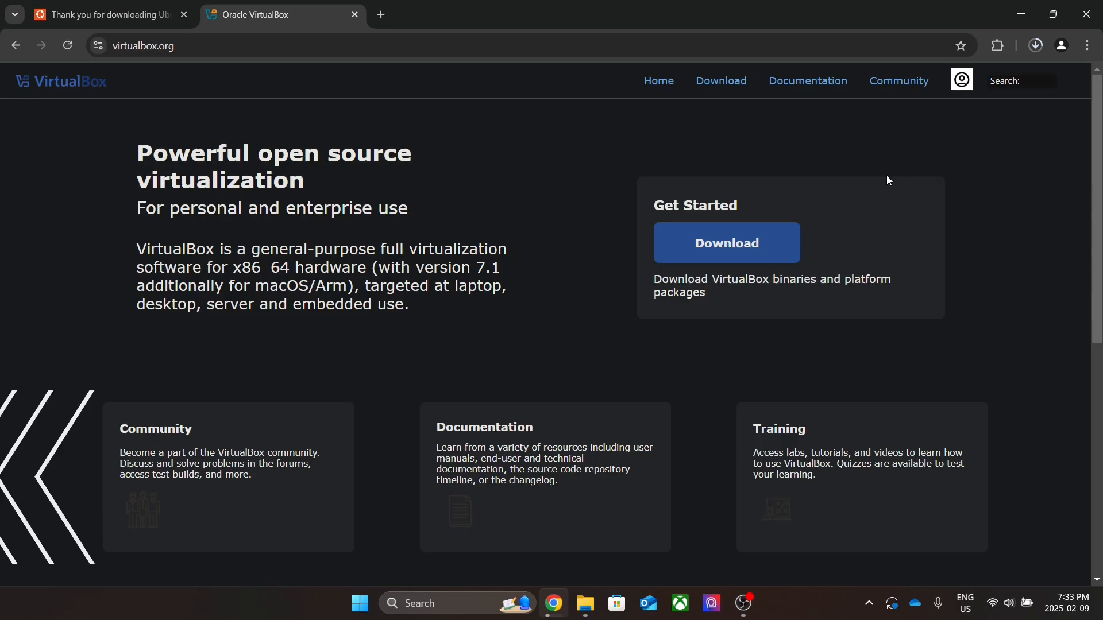
left_click(778, 246)
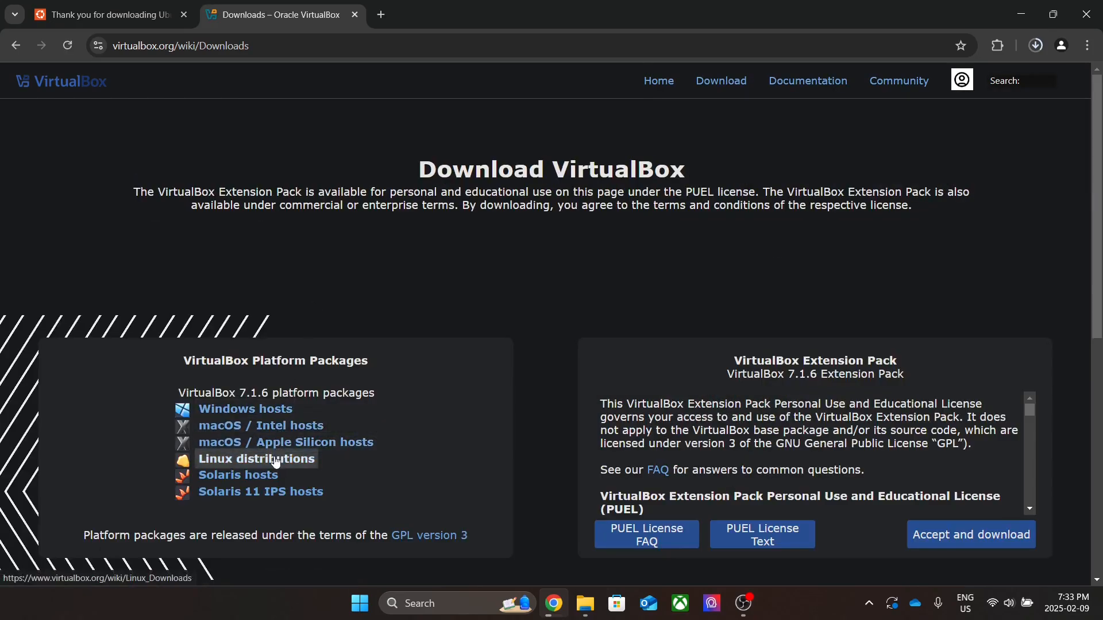
left_click(266, 411)
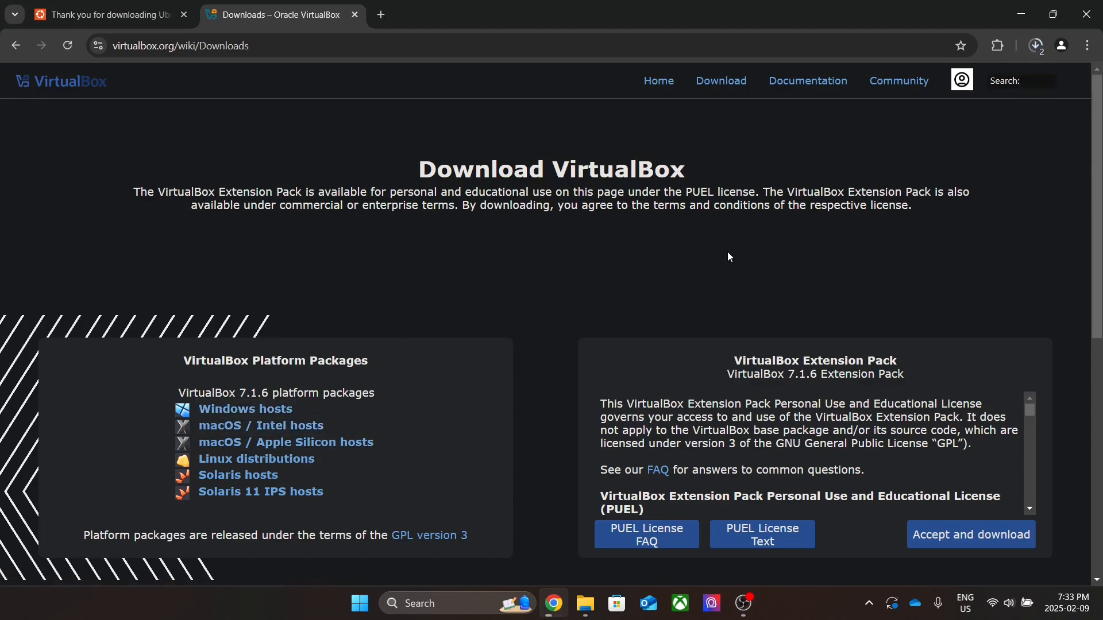
left_click(1036, 46)
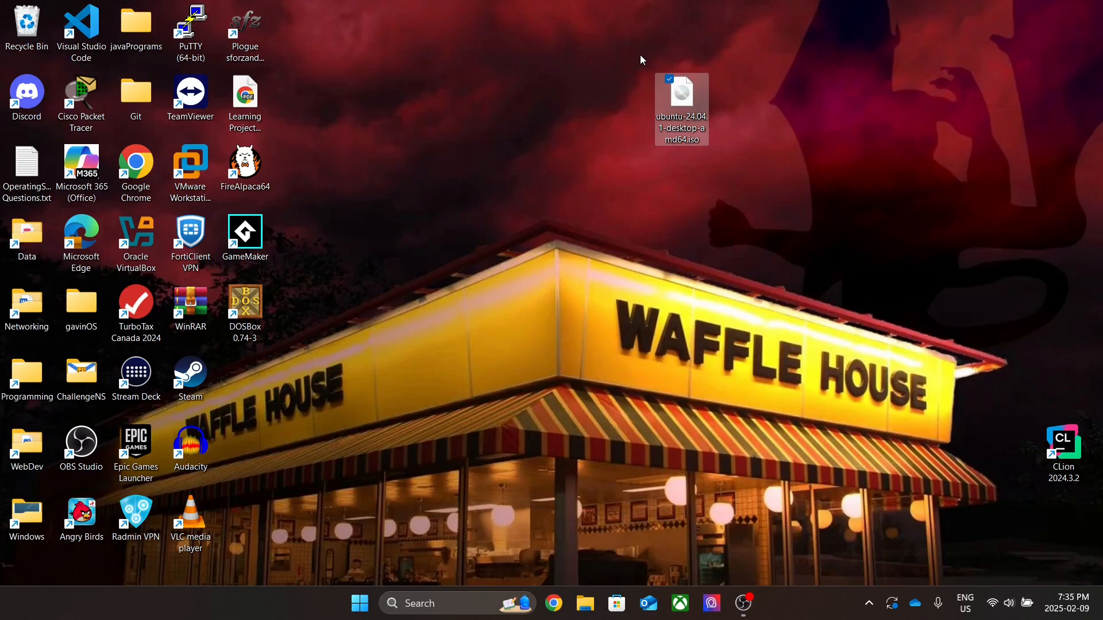
- Switch to Oracle VirtualBox and begin a new virtual machine named Ubuntu
left_click_drag(639, 43, 733, 188)
left_click(736, 189)
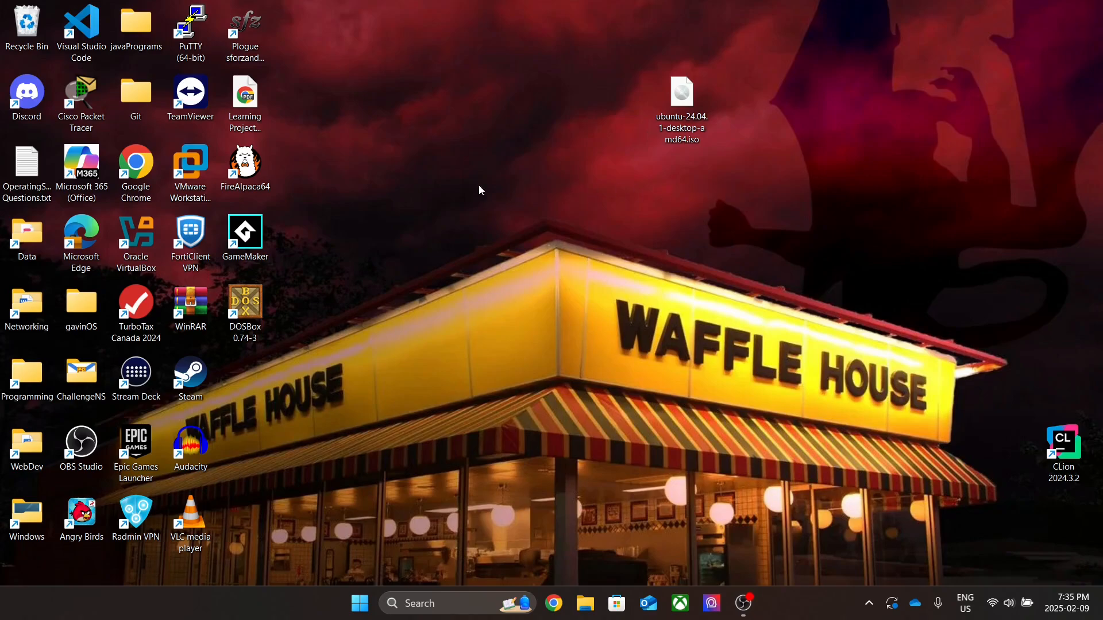
double_click(141, 241)
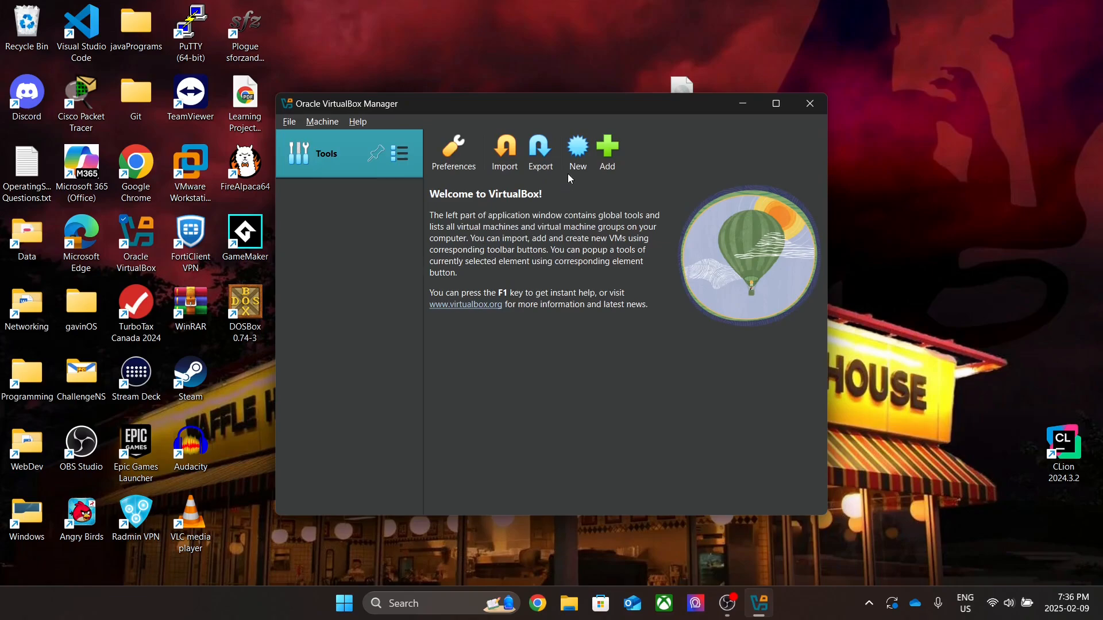
left_click(578, 152)
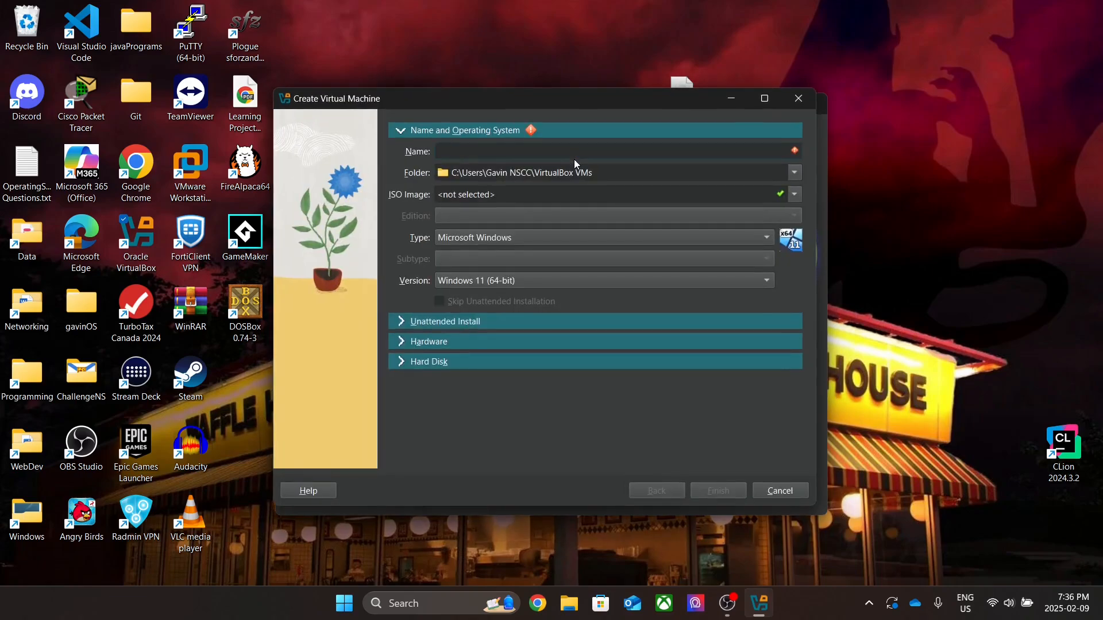
type("Ubuntu")
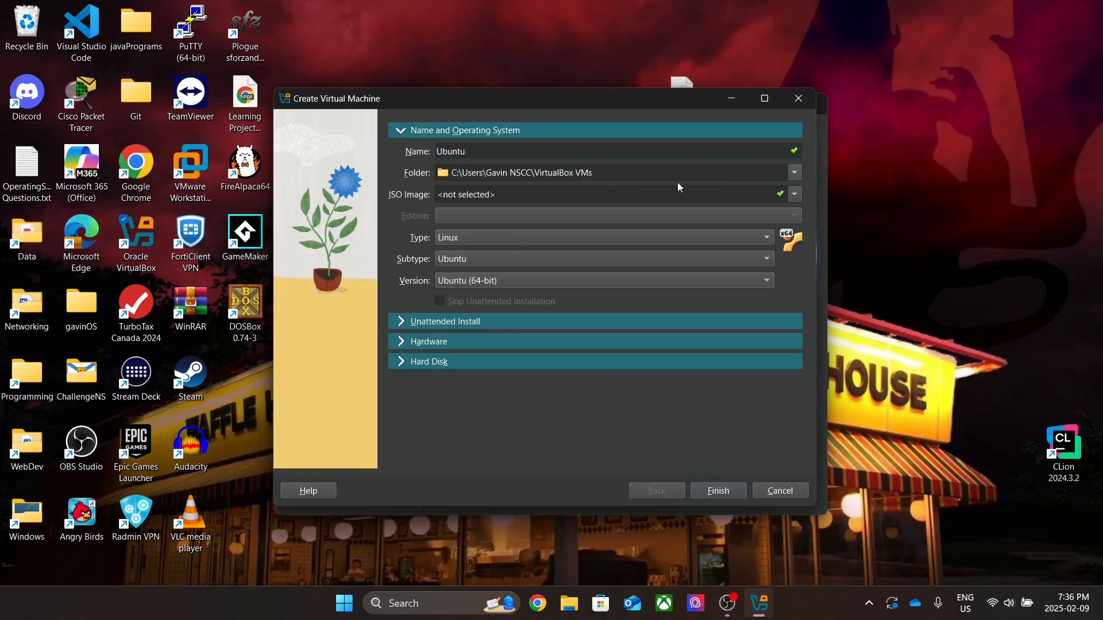
- Set the virtual machine's ISO image to ubuntu-24.04.1-desktop-amd64.iso from the Desktop folder
left_click(795, 195)
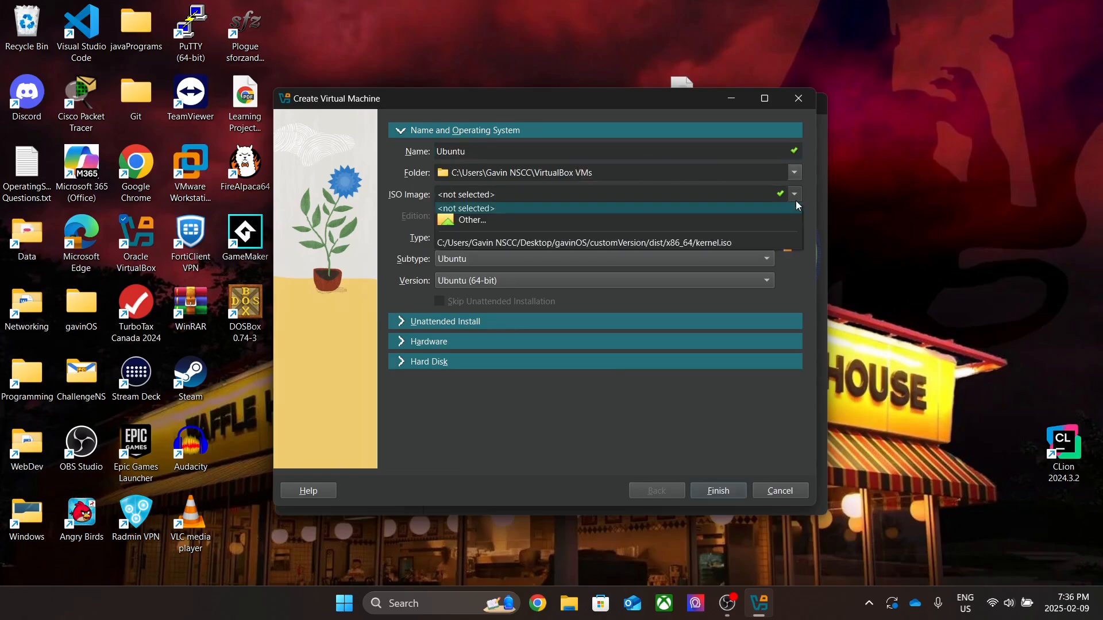
left_click(701, 219)
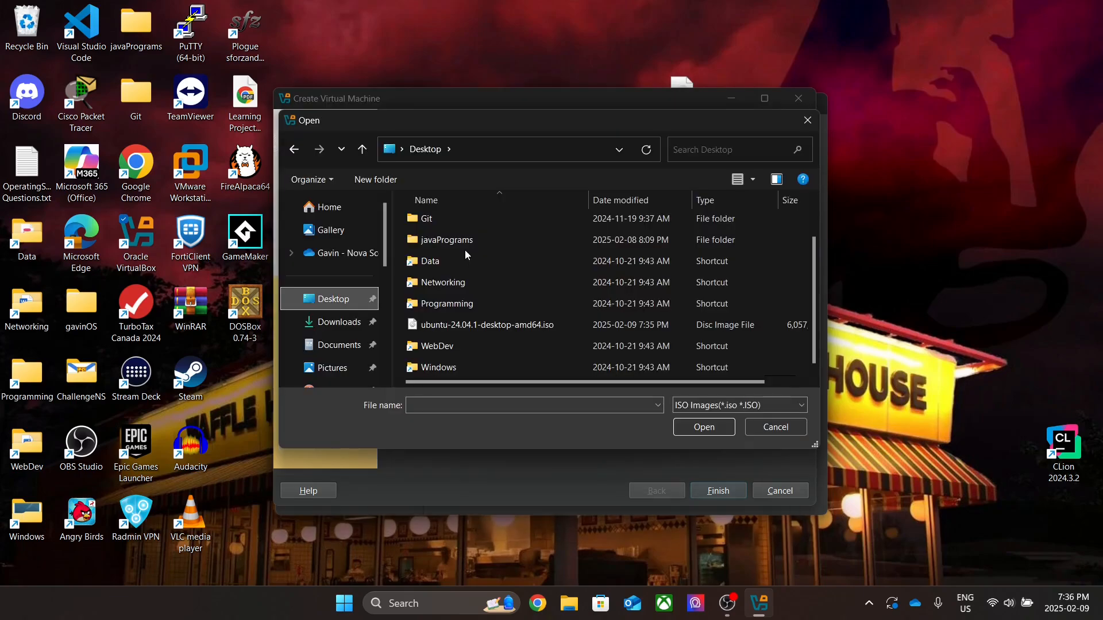
double_click(466, 325)
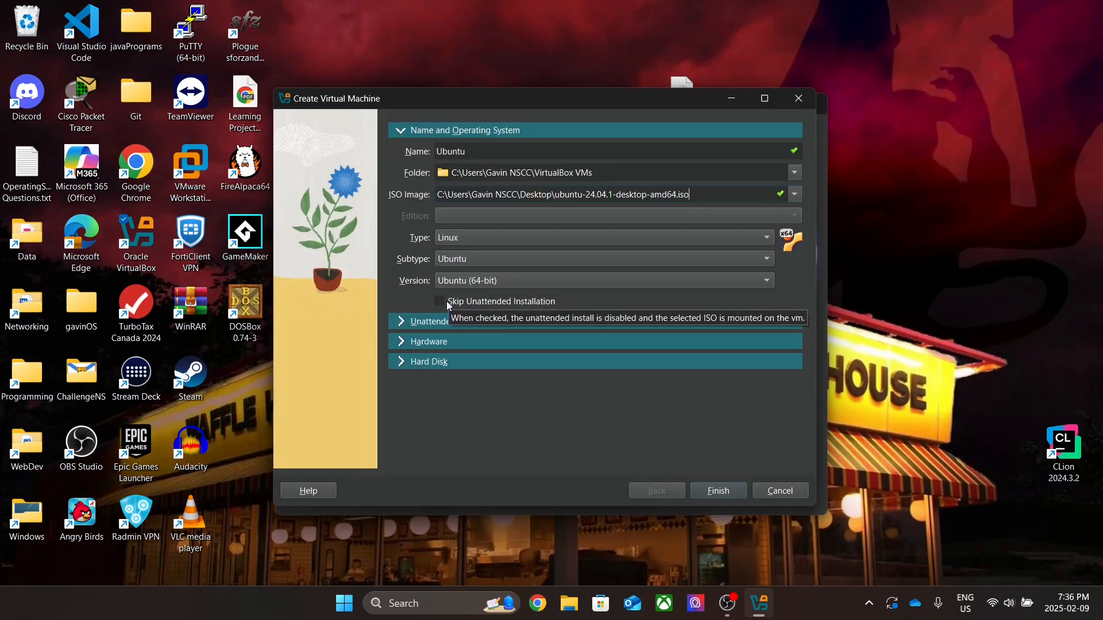
- Skip the unattended installation and finish creating the Ubuntu virtual machine
left_click(469, 303)
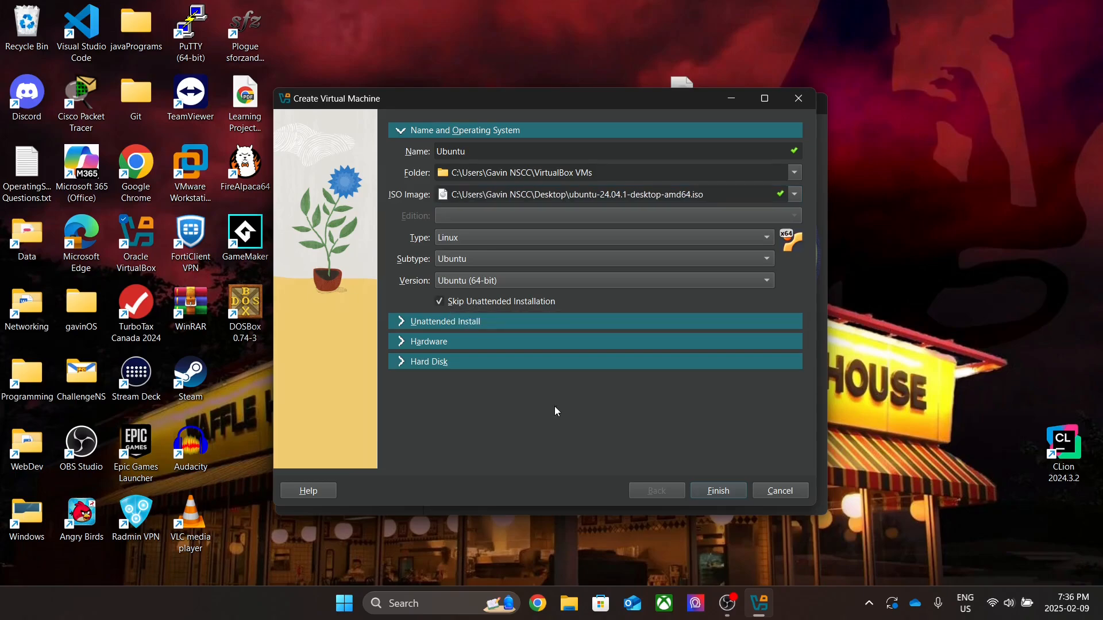
left_click(404, 320)
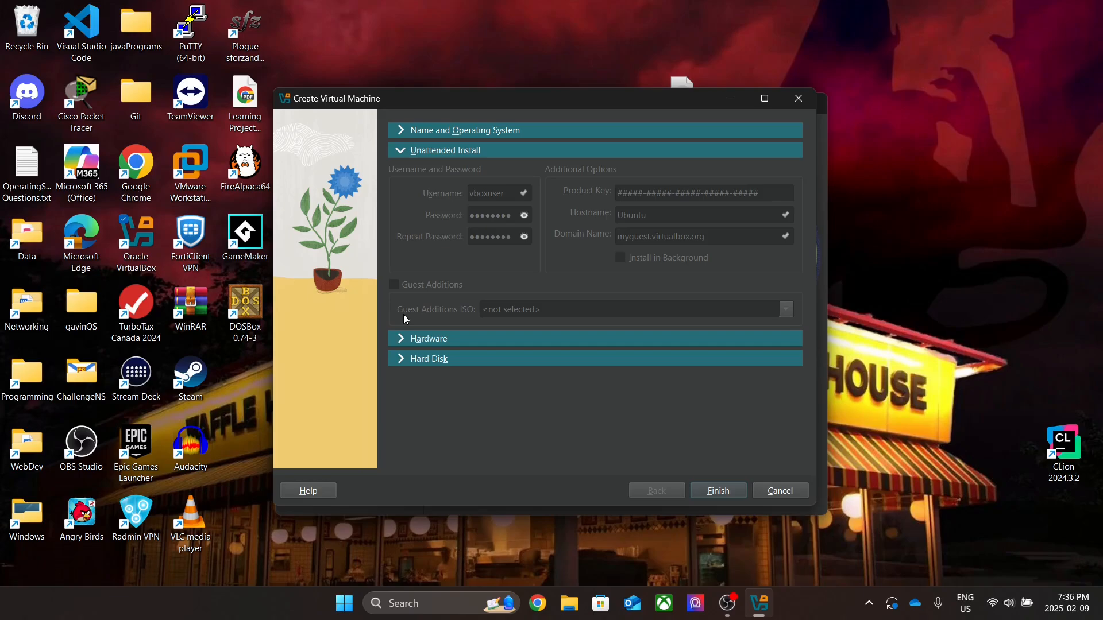
left_click(402, 130)
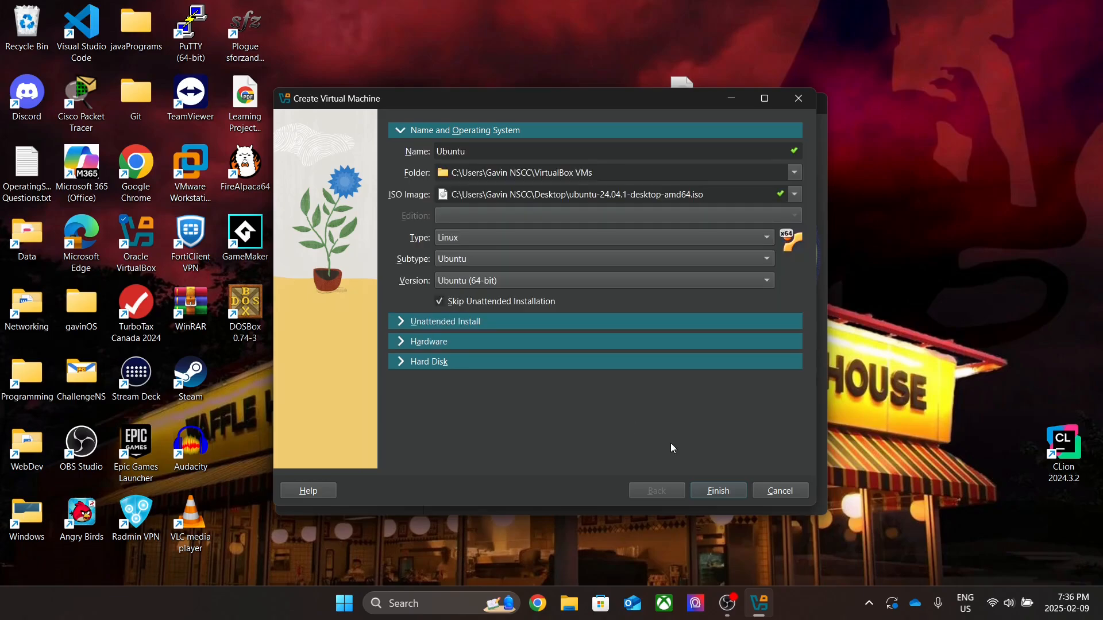
left_click(717, 491)
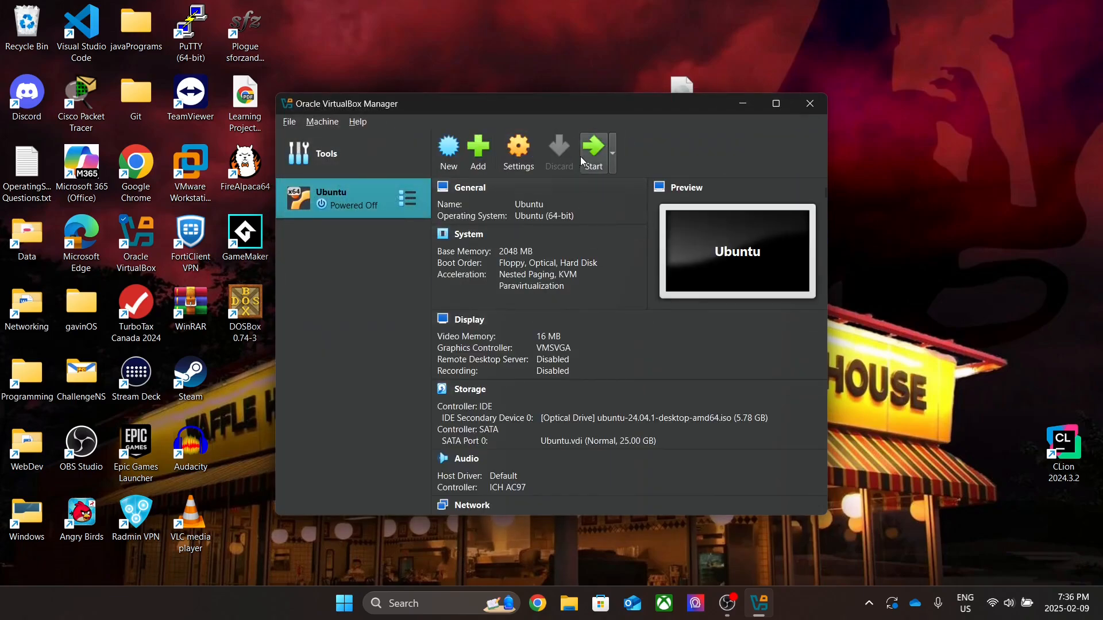
- Start the Ubuntu virtual machine, maximize its window and let it capture the mouse and keyboard
left_click(583, 156)
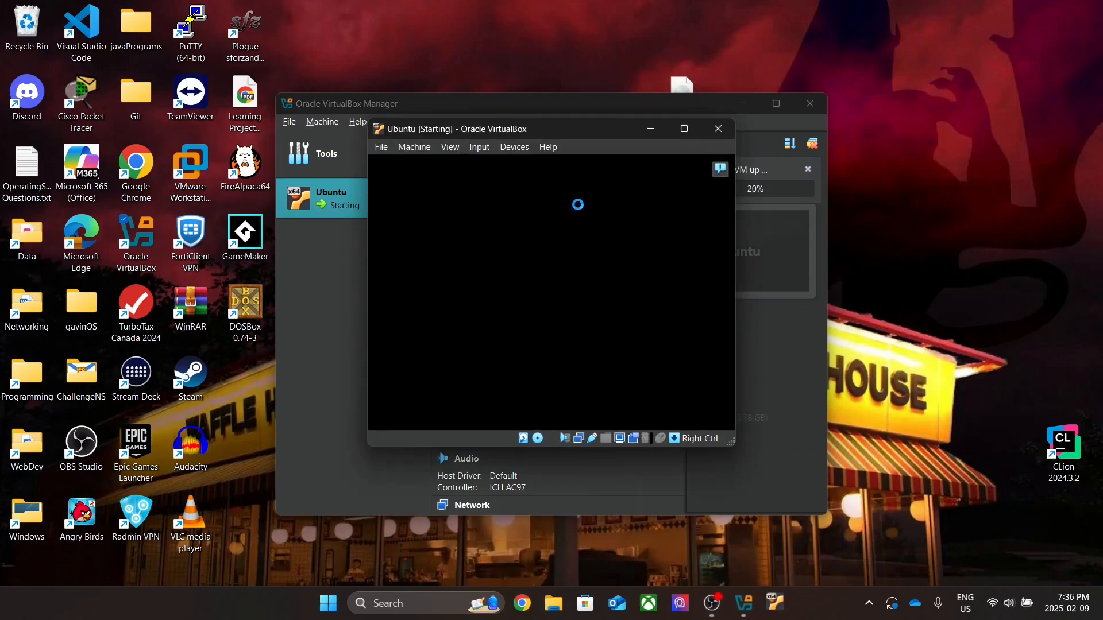
left_click(683, 128)
left_click(631, 245)
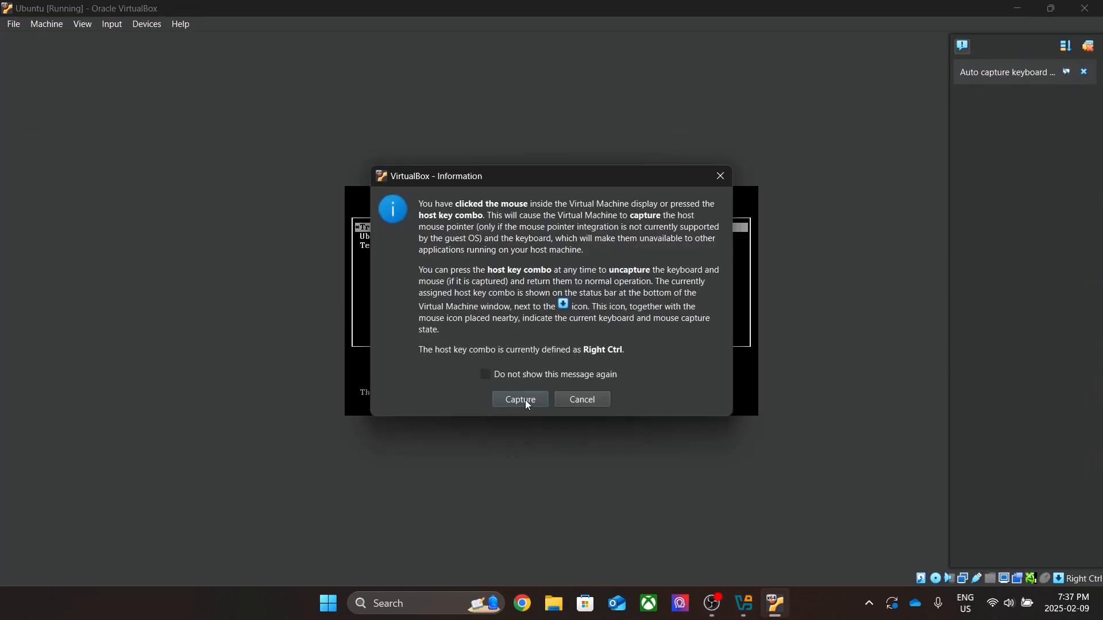
left_click(520, 399)
- Boot the "Try or Install Ubuntu" entry from the GRUB menu
key("Down")
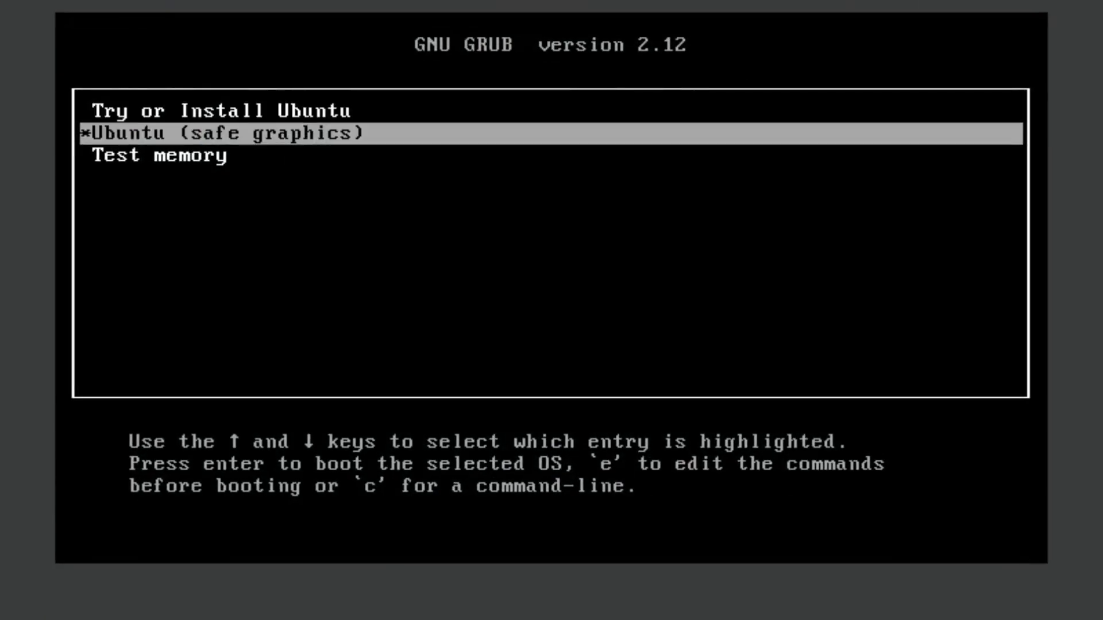
key("Up")
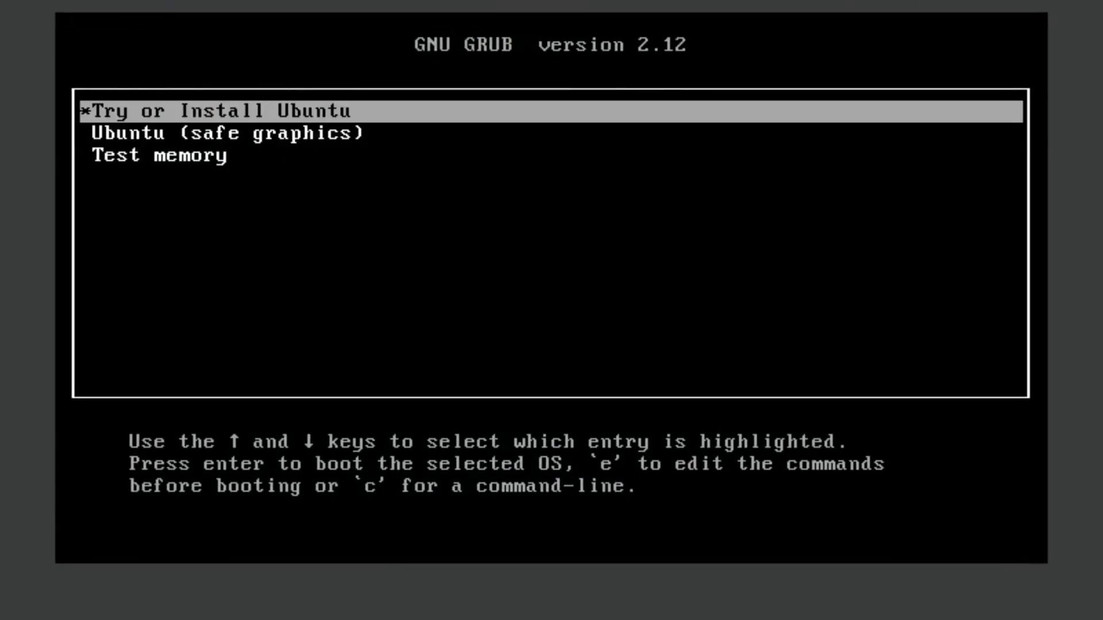
key("Return")
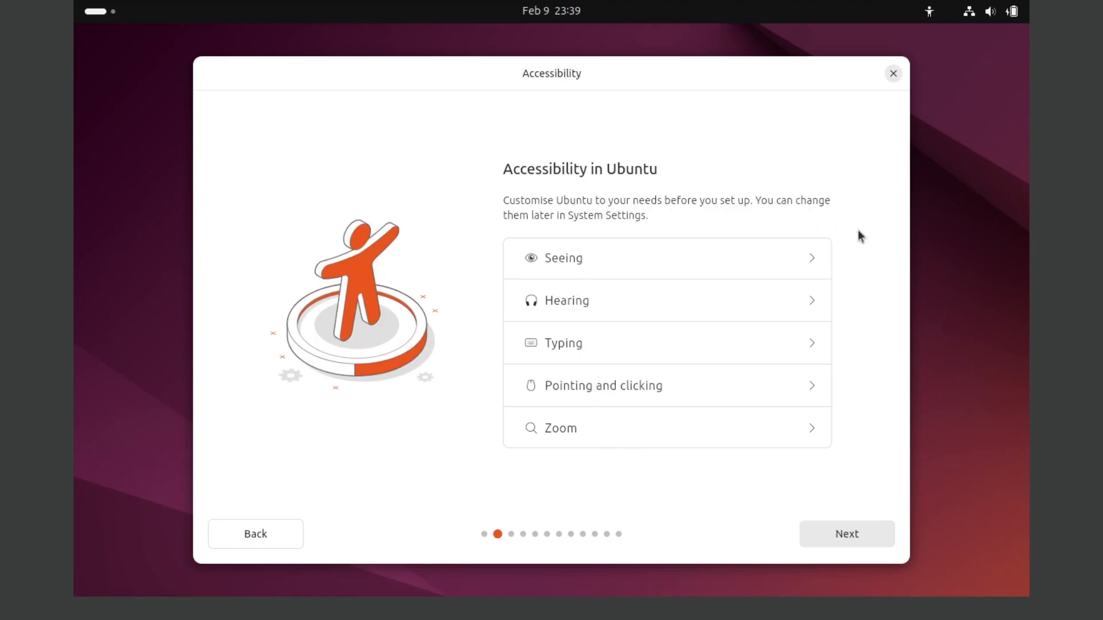
- Skip the accessibility options, keep the English (US) keyboard layout and test it with "hi youtube"
left_click(861, 523)
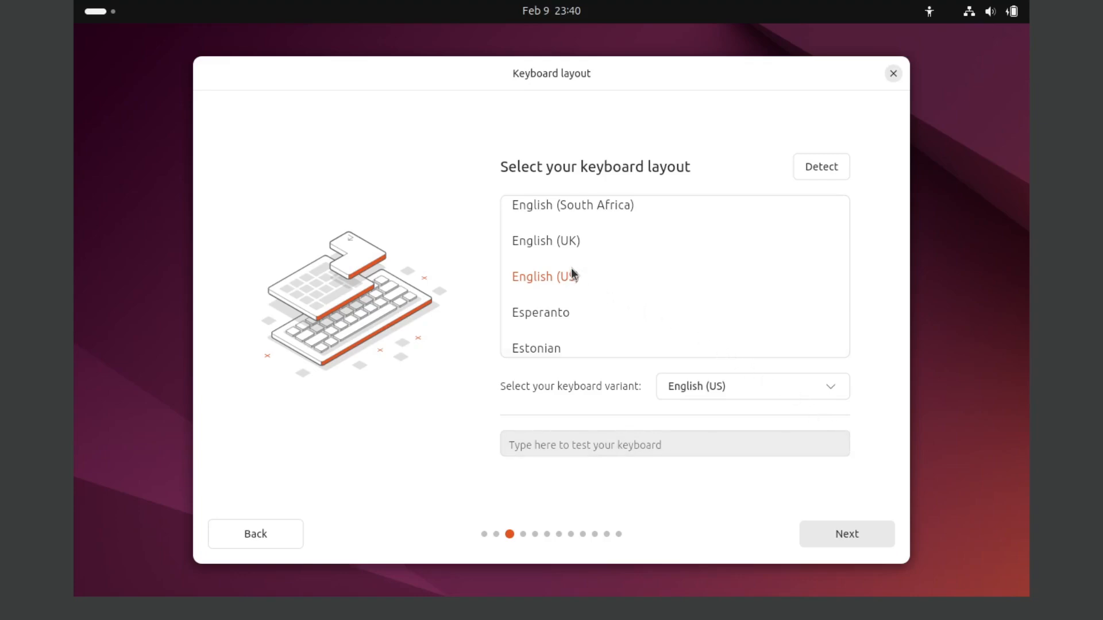
left_click(598, 447)
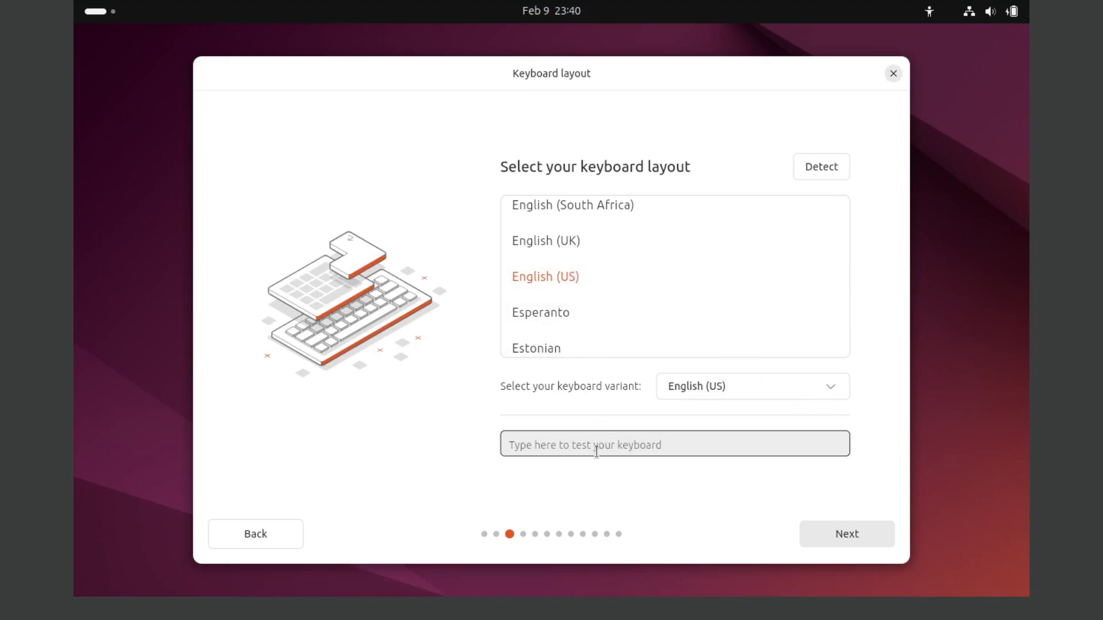
type("hi youtu")
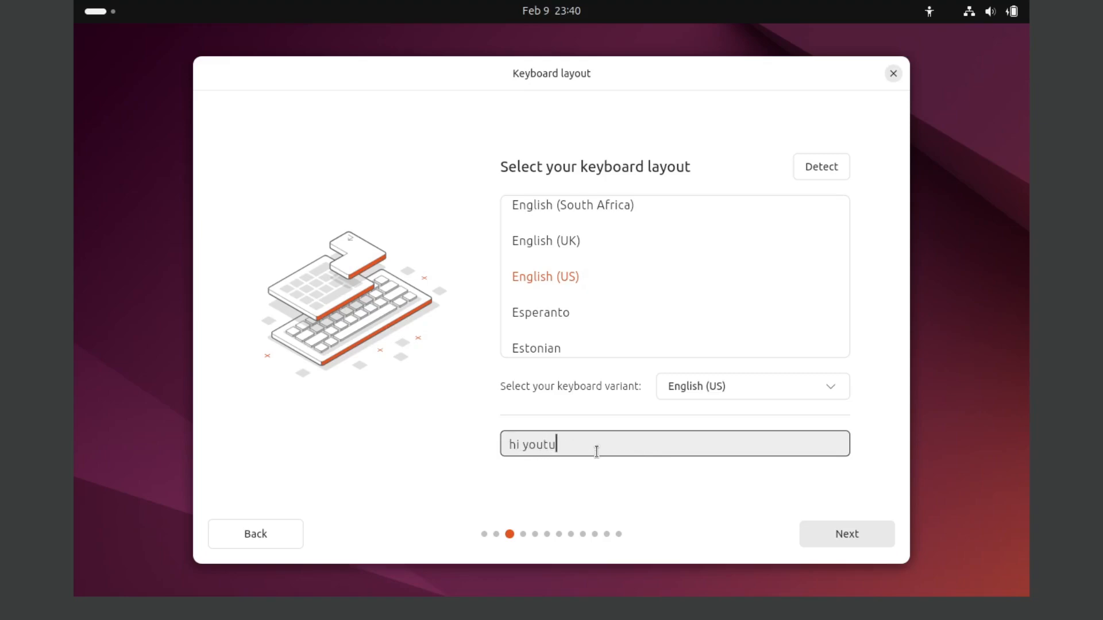
type("be")
left_click(855, 529)
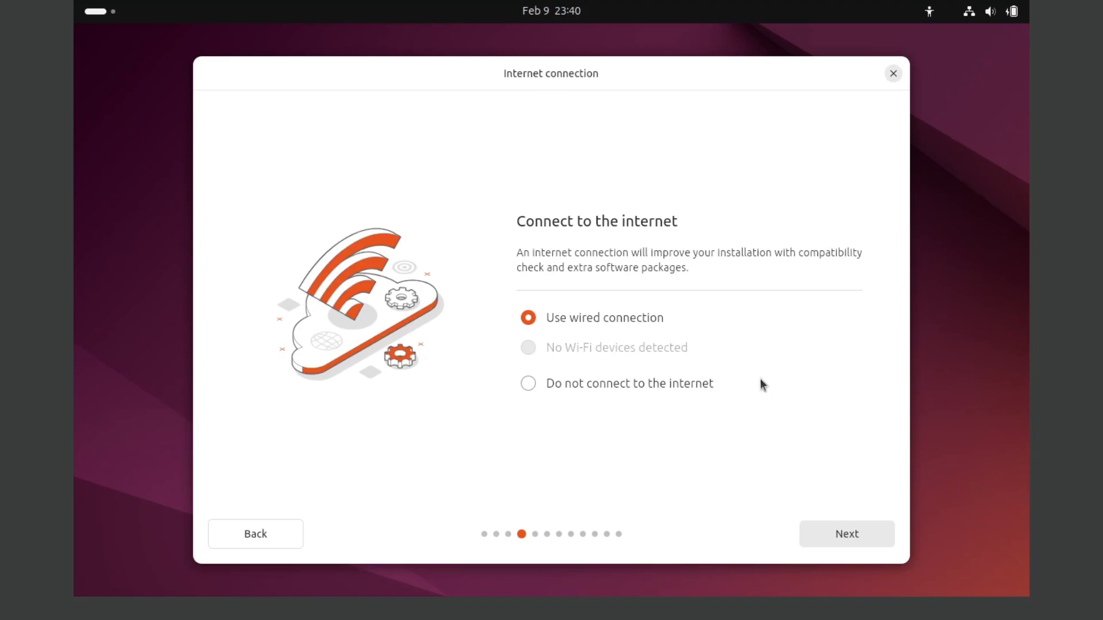
- Continue with the wired internet connection and close the updated installer
left_click(822, 529)
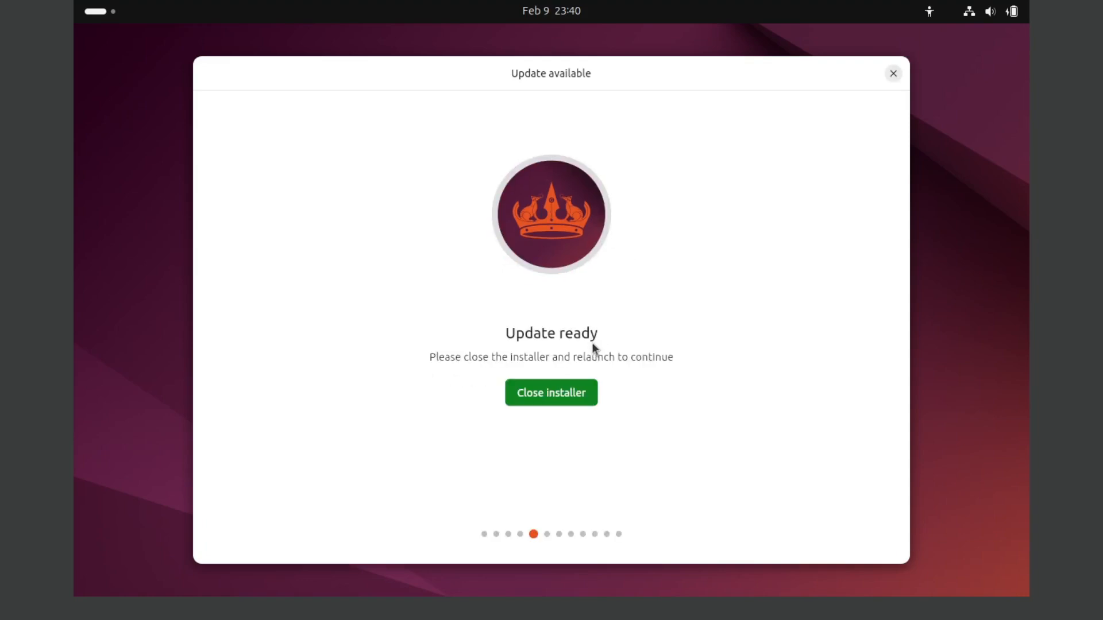
left_click(568, 390)
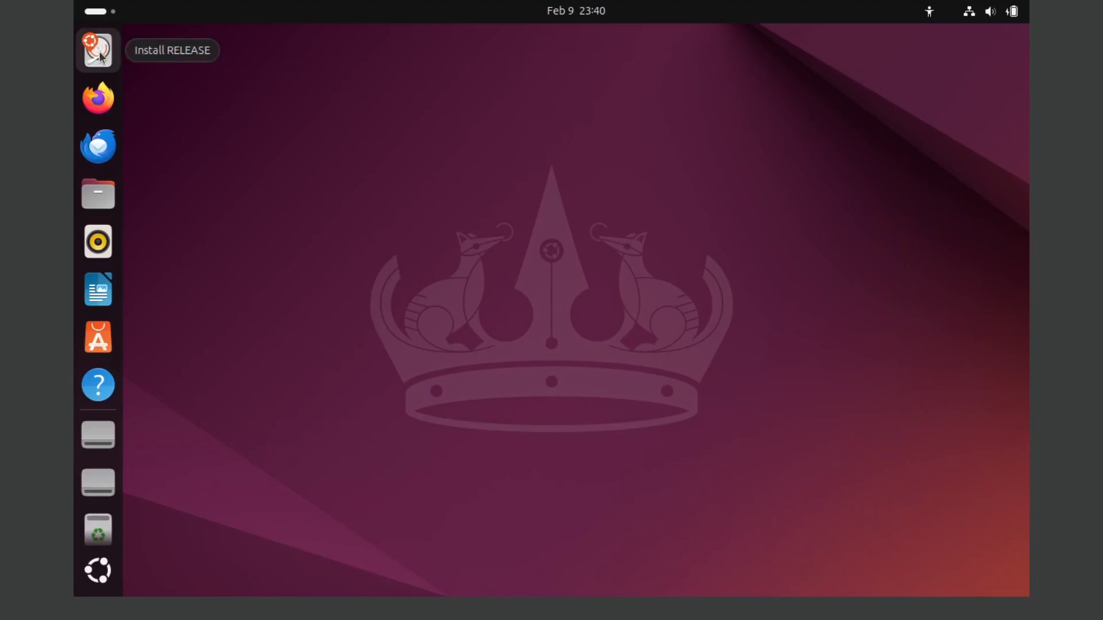
- Relaunch the Ubuntu installer, keeping English as the language and Interactive installation as the installation type
left_click(100, 56)
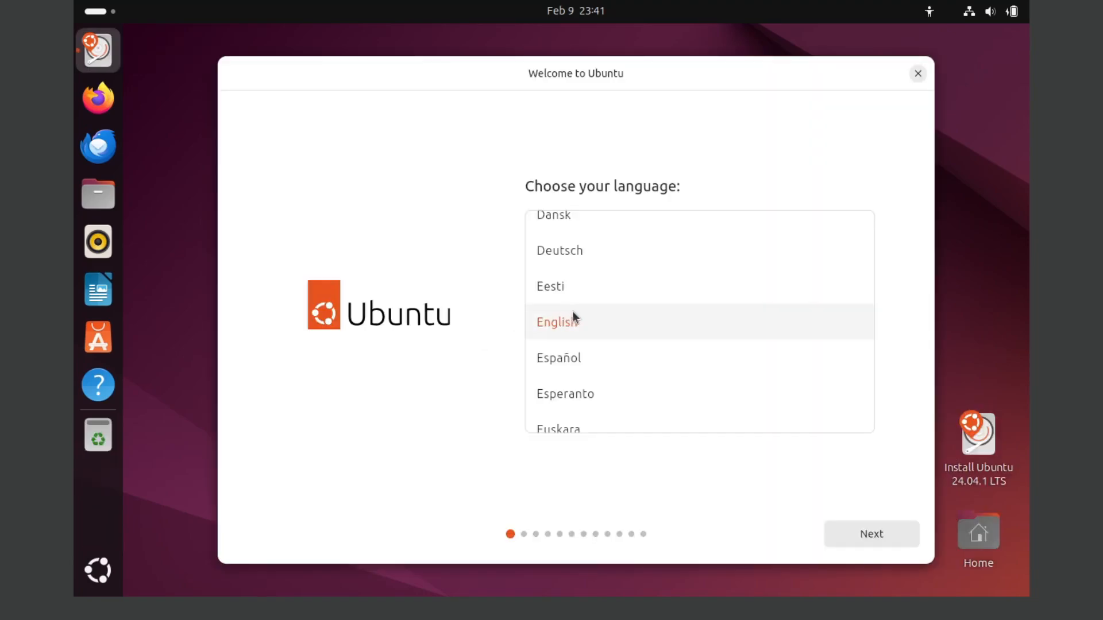
left_click(895, 529)
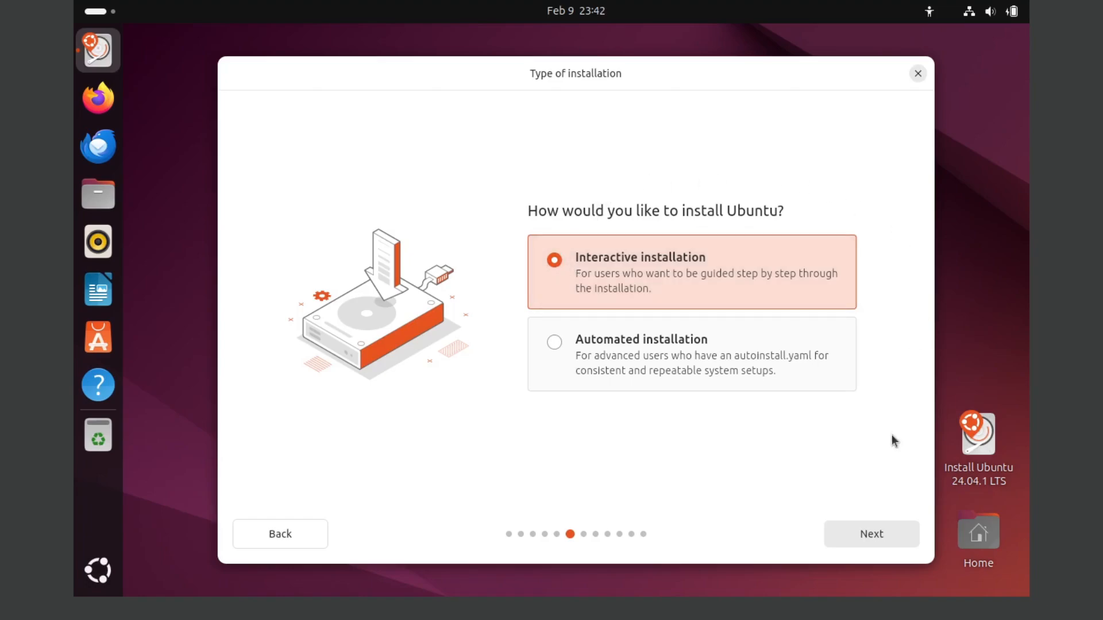
left_click(872, 534)
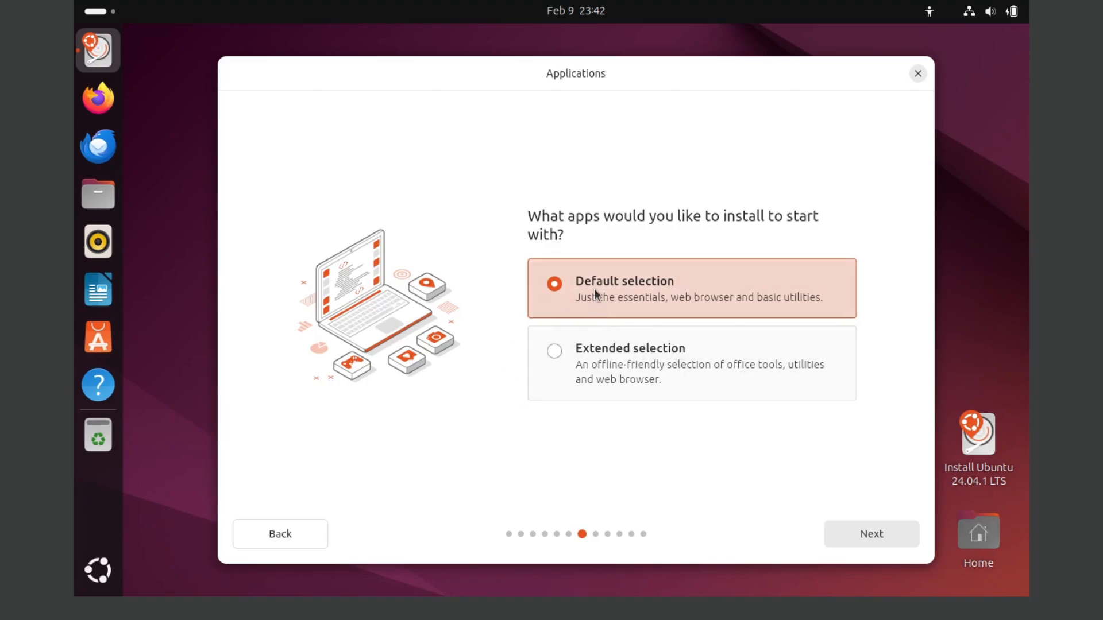
- Keep the default app selection and enable third-party graphics and Wi-Fi software plus support for additional media formats
left_click(880, 532)
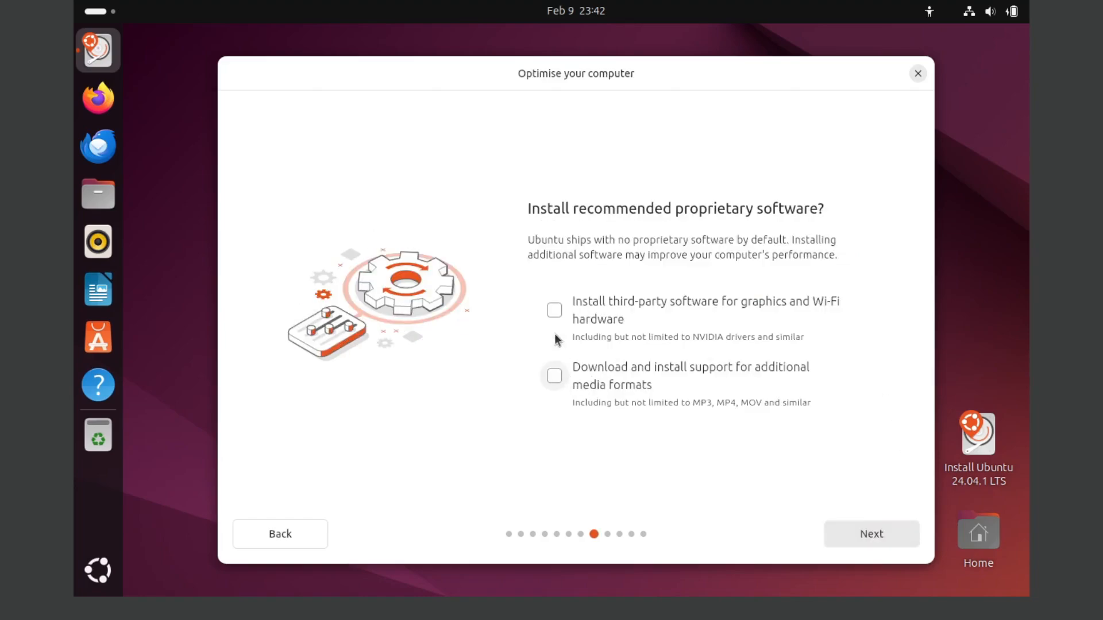
left_click(554, 313)
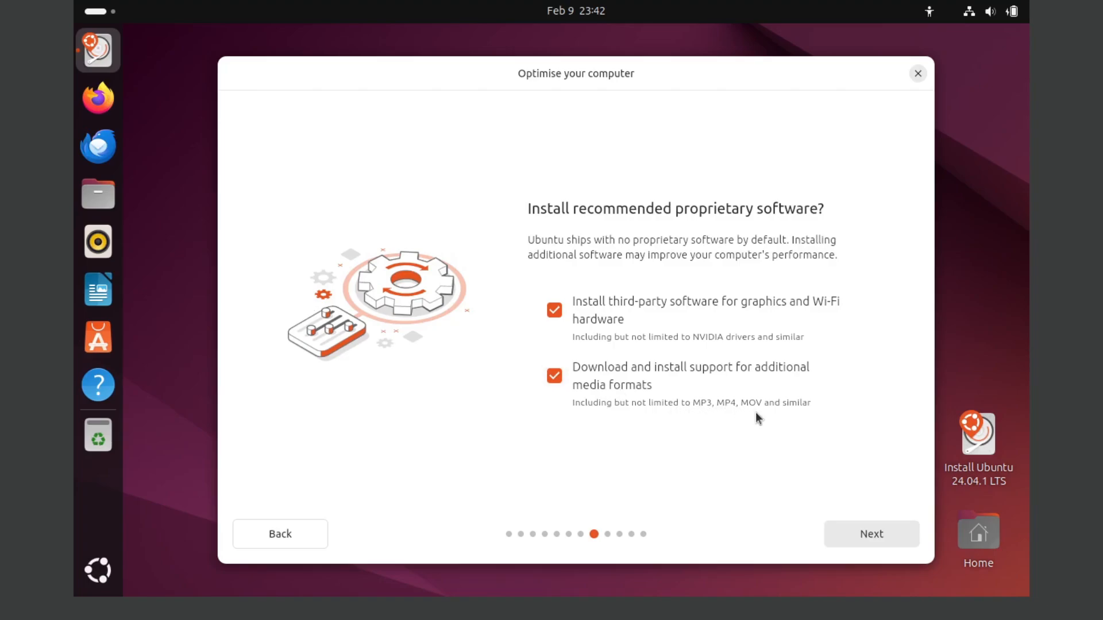
- Keep the Erase disk and install Ubuntu option with no advanced features and continue to account creation
left_click(852, 530)
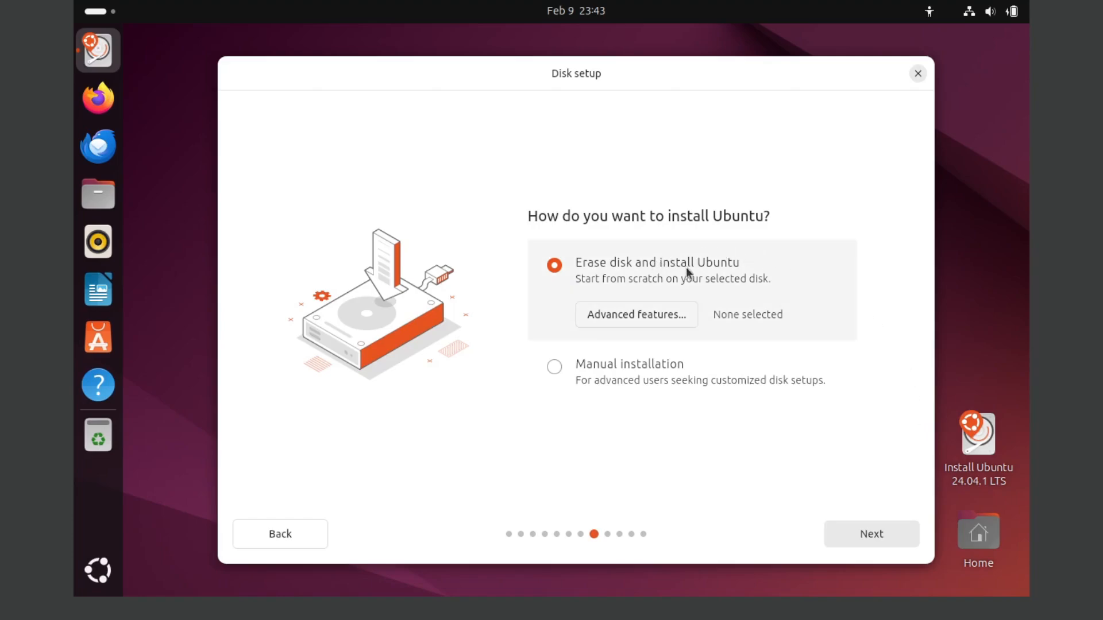
left_click(885, 535)
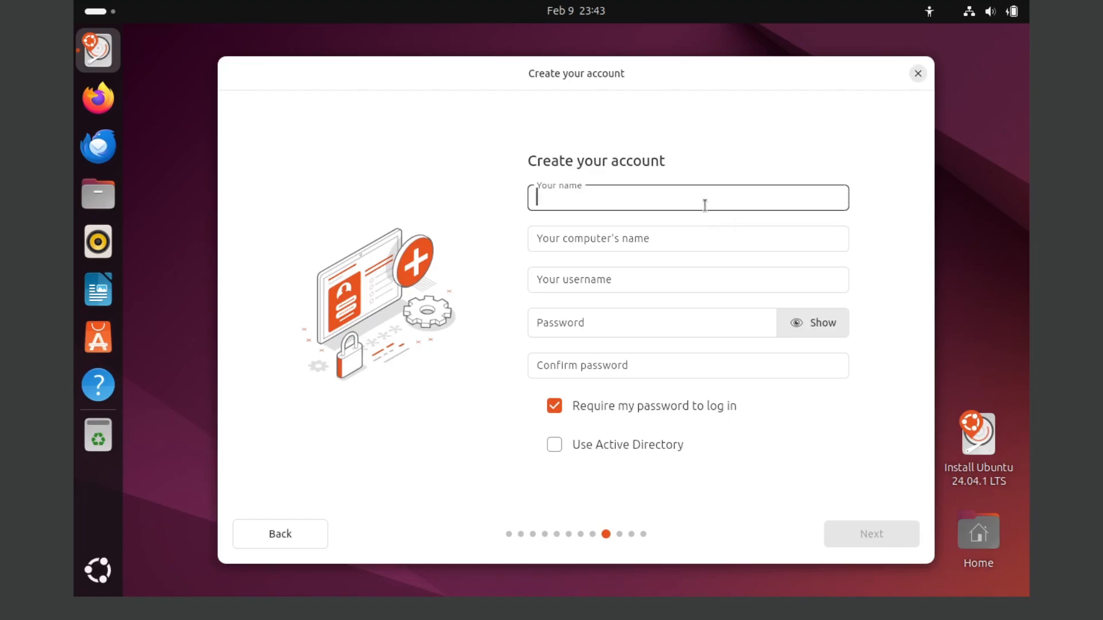
- Create the account with the user's name, computer name, username and confirmed password, reveal the password to check it, and keep password login required
type("Gavin")
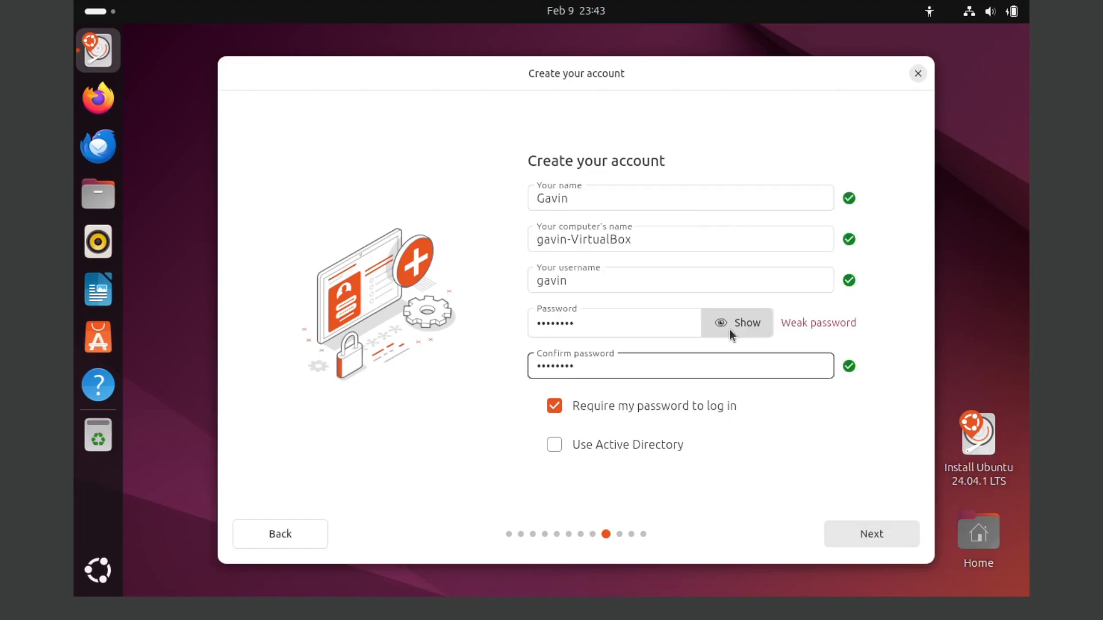
left_click(729, 334)
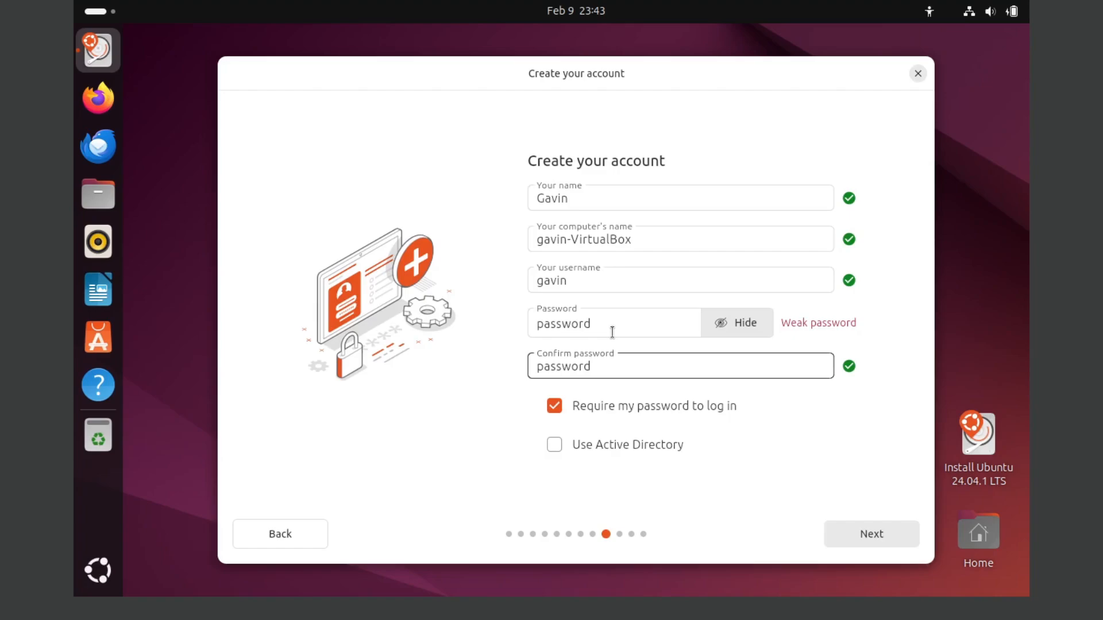
left_click_drag(613, 323, 477, 331)
left_click(478, 361)
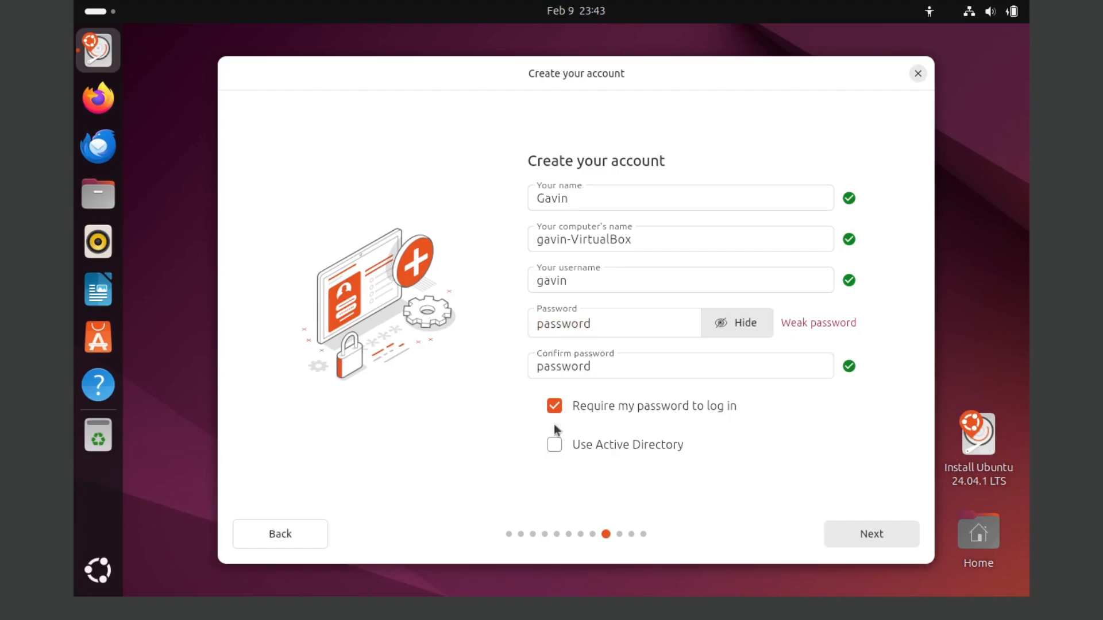
left_click(861, 539)
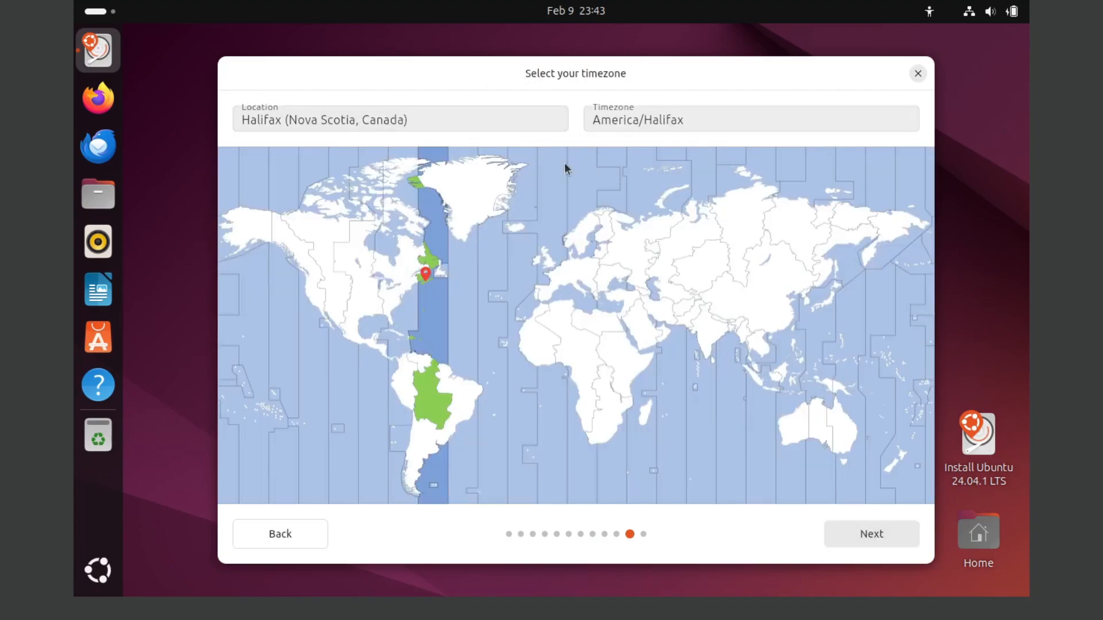
- Accept the America/Halifax timezone and start the installation with the reviewed choices
left_click(895, 532)
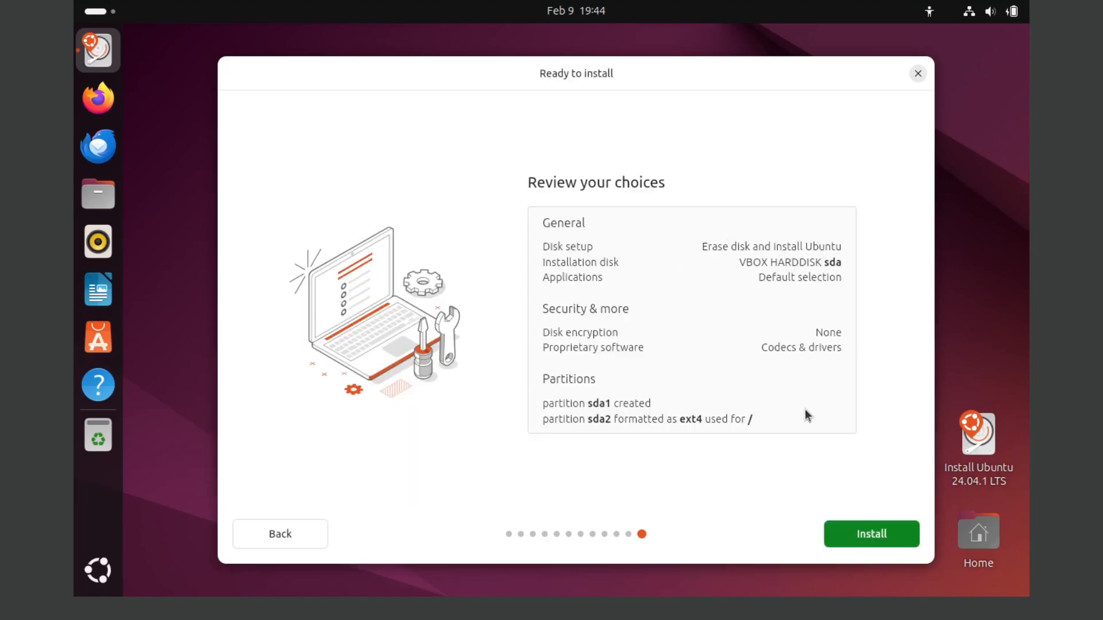
left_click(843, 529)
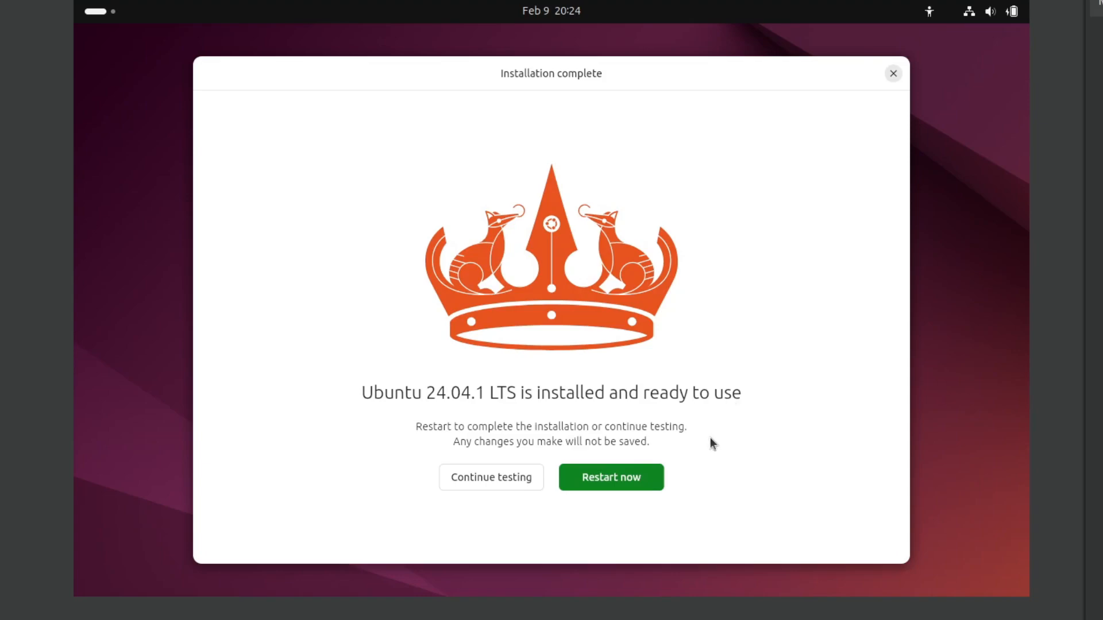
- Restart into the installed Ubuntu system and log in to the new account with the account password
left_click(649, 477)
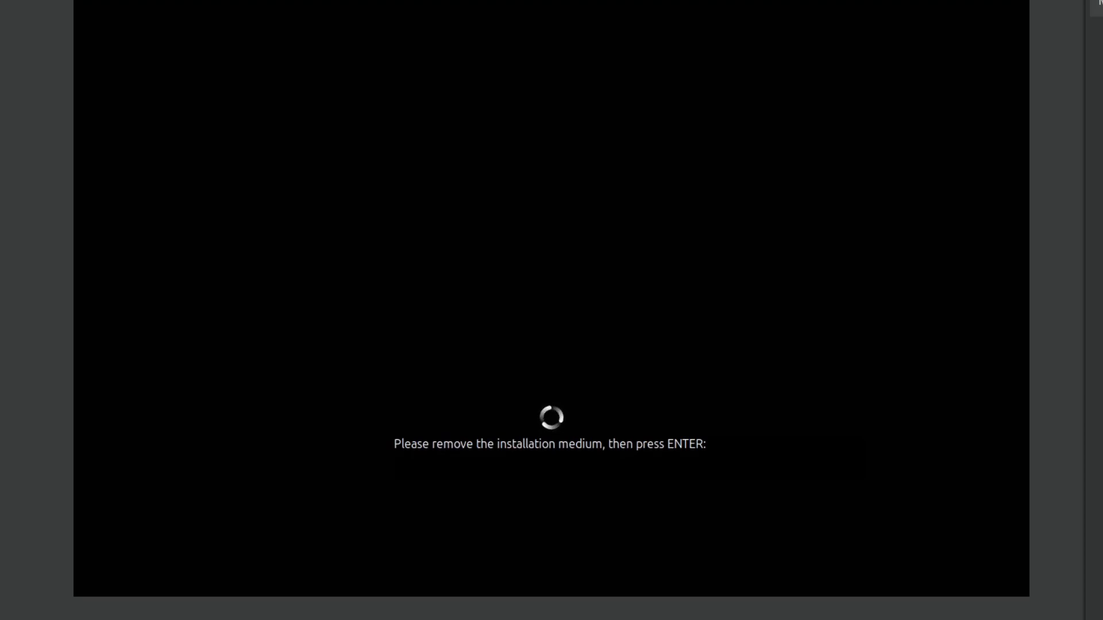
key("Return")
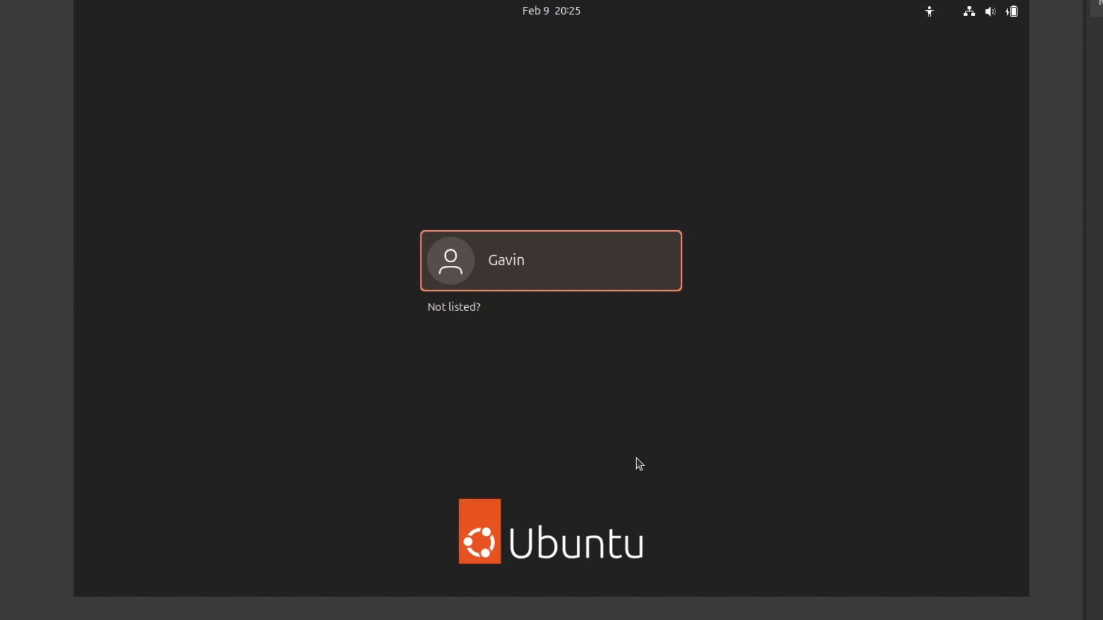
left_click(536, 278)
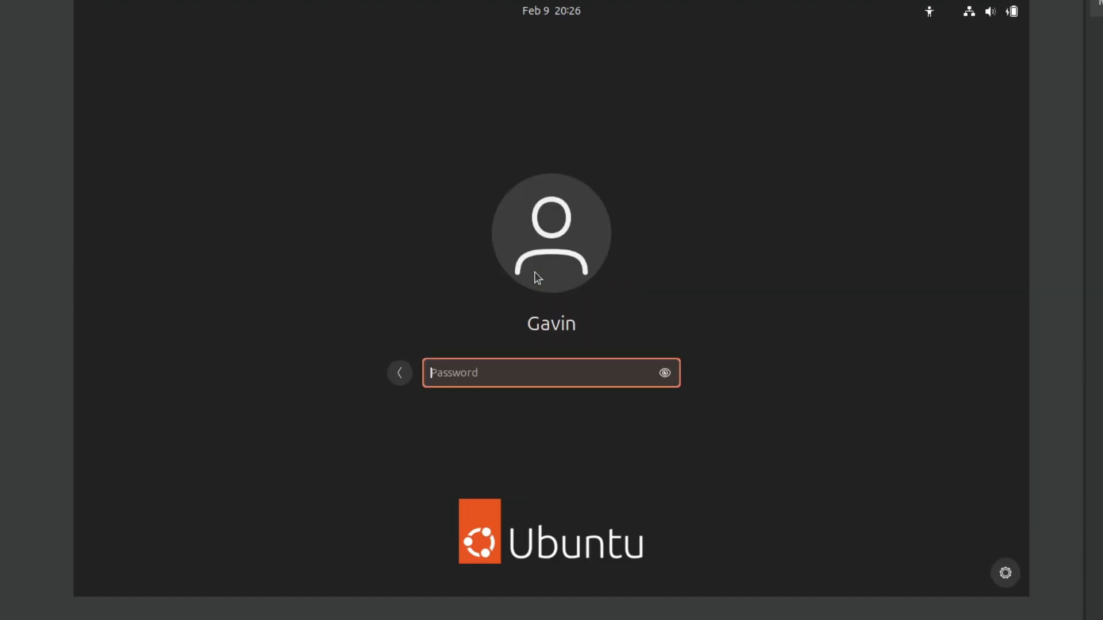
type("********")
key("Return")
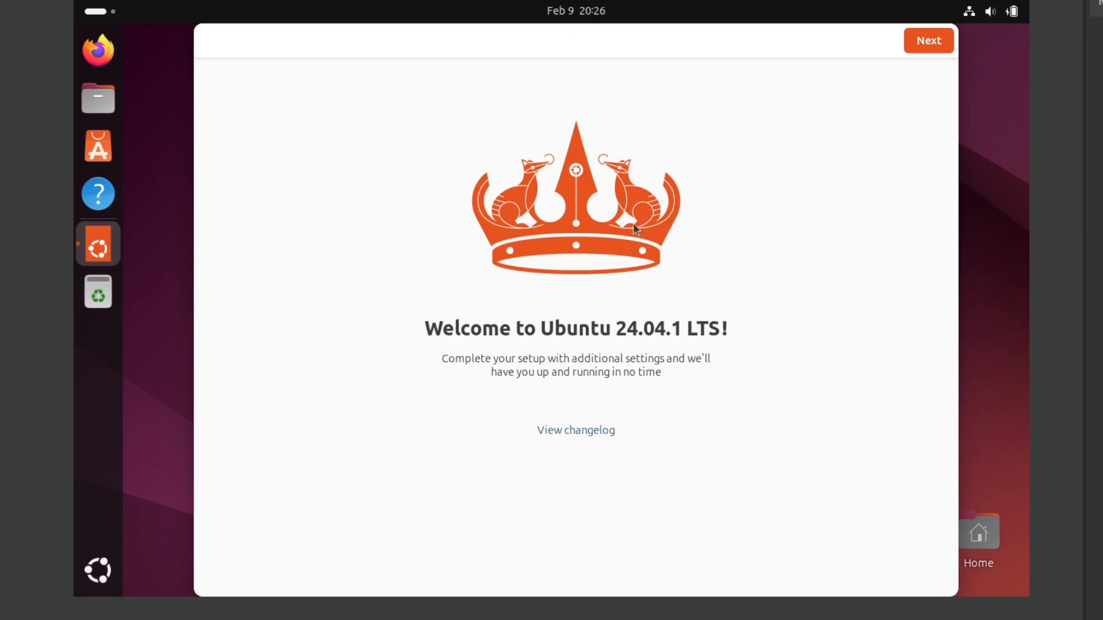
- Complete the welcome setup, skipping Ubuntu Pro for now and choosing not to share system data
left_click(934, 40)
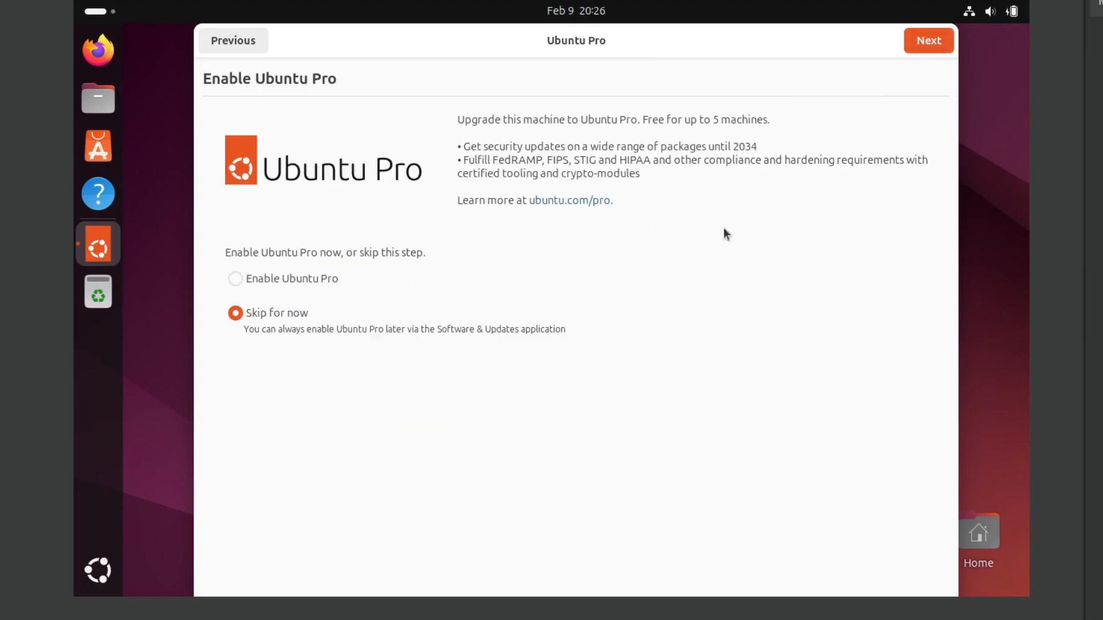
left_click(926, 45)
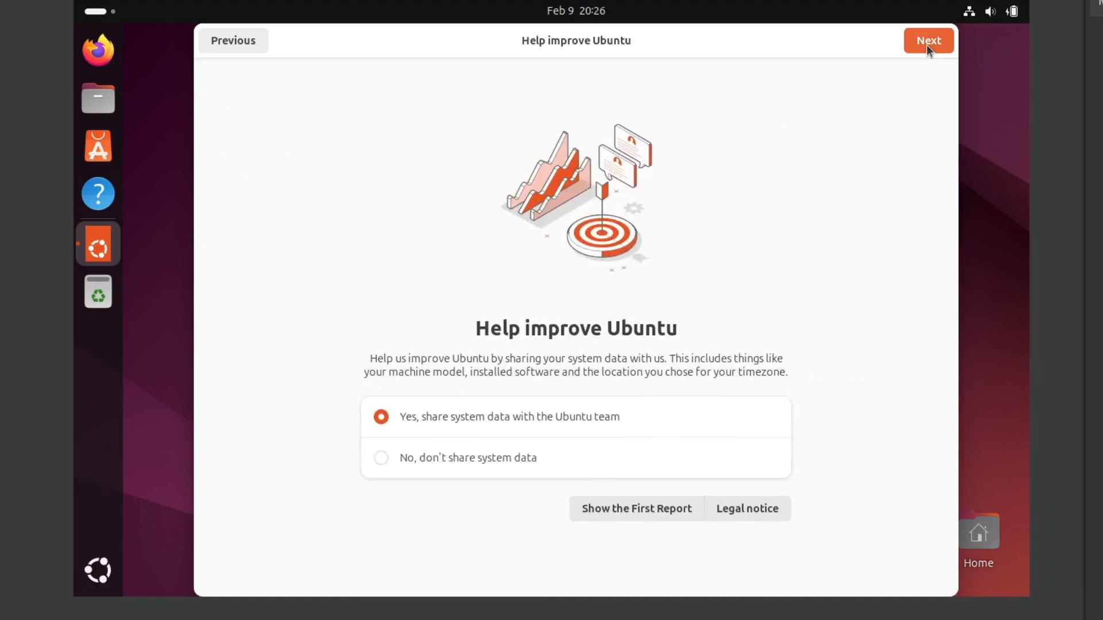
left_click(453, 460)
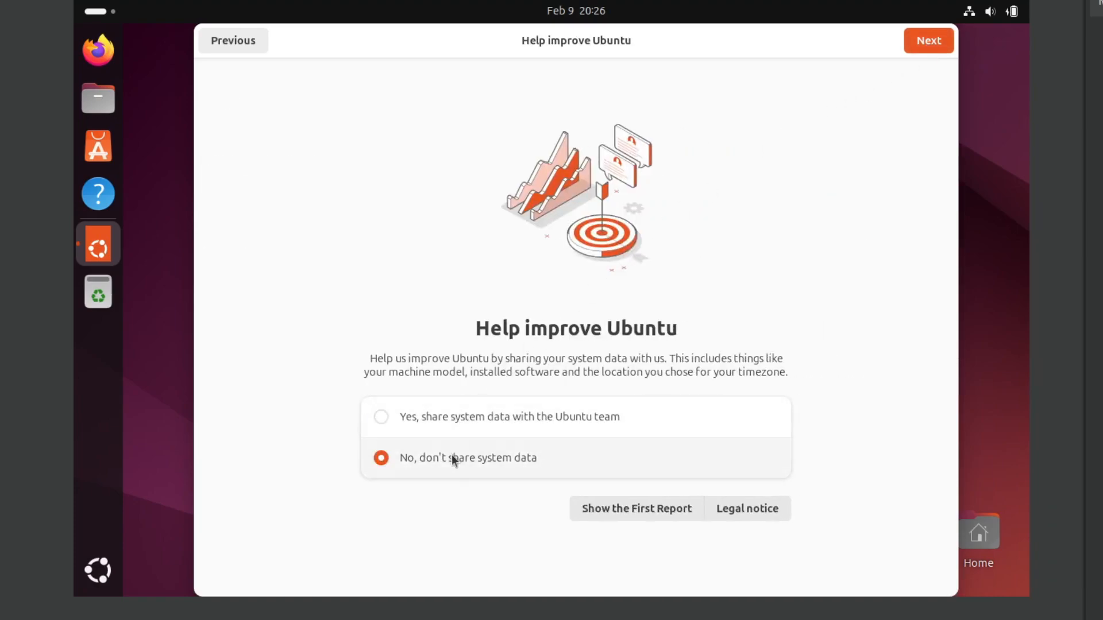
left_click(927, 43)
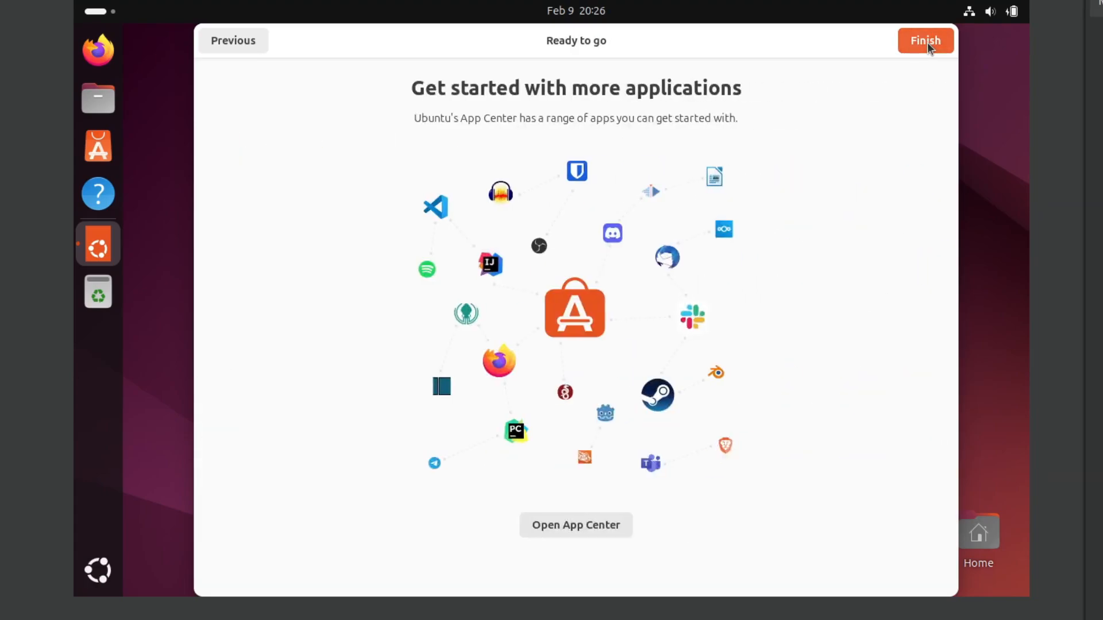
left_click(926, 41)
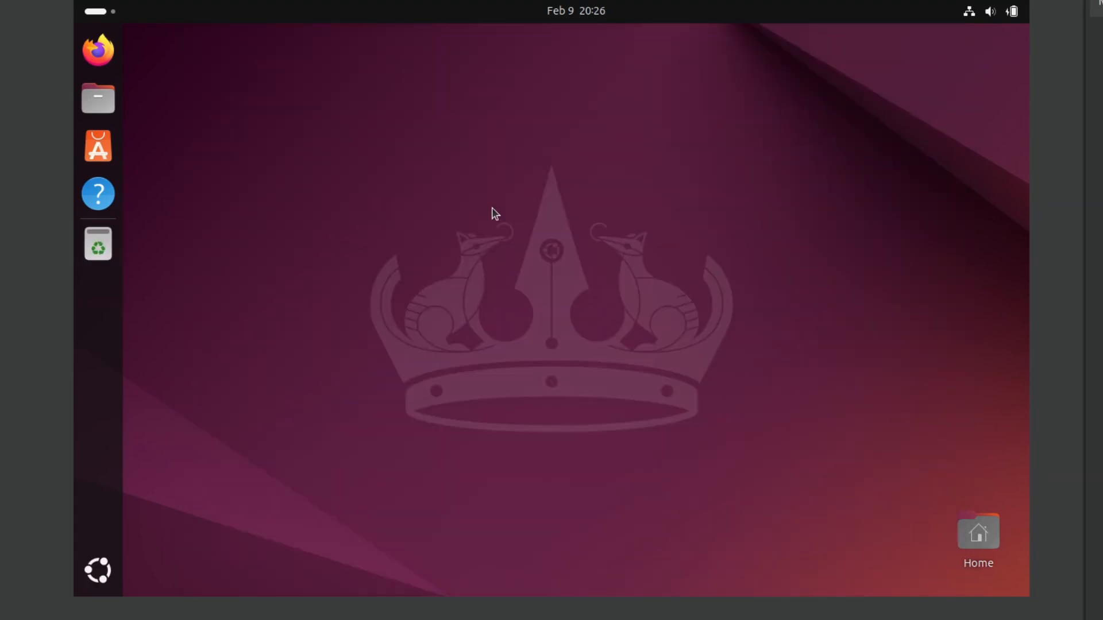